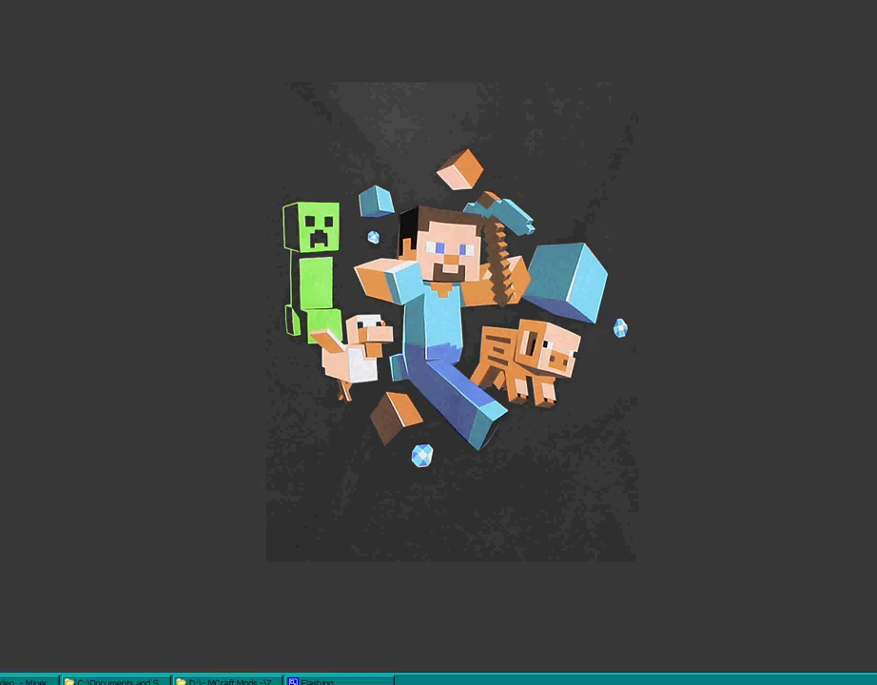
- Switch to Firefox and find the Download the Mod section in the Mo' Creatures v3.7.1 forum thread
{"action": "left_click", "coordinate": [4, 681]}
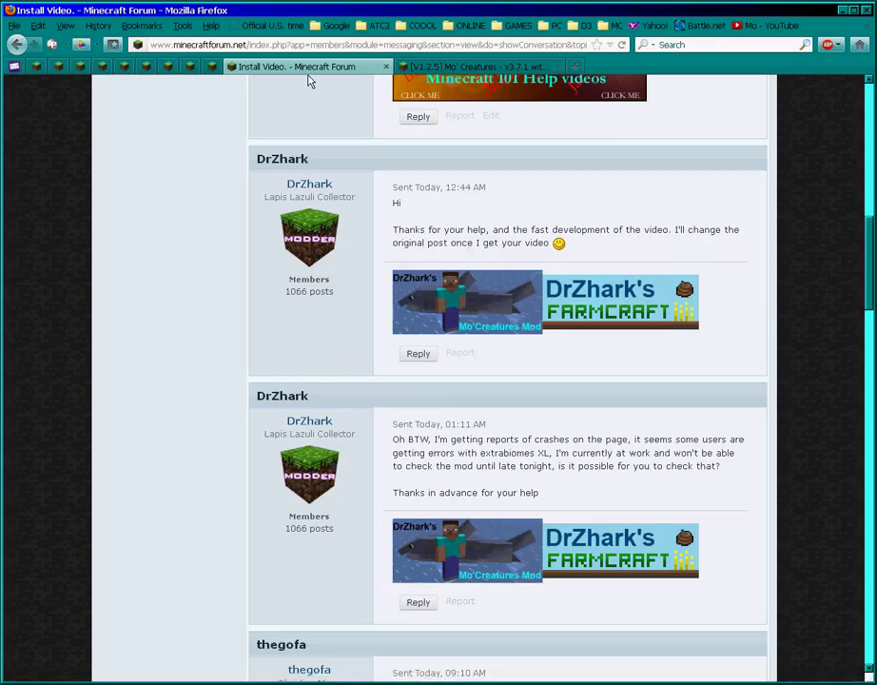
{"action": "left_click", "coordinate": [446, 70]}
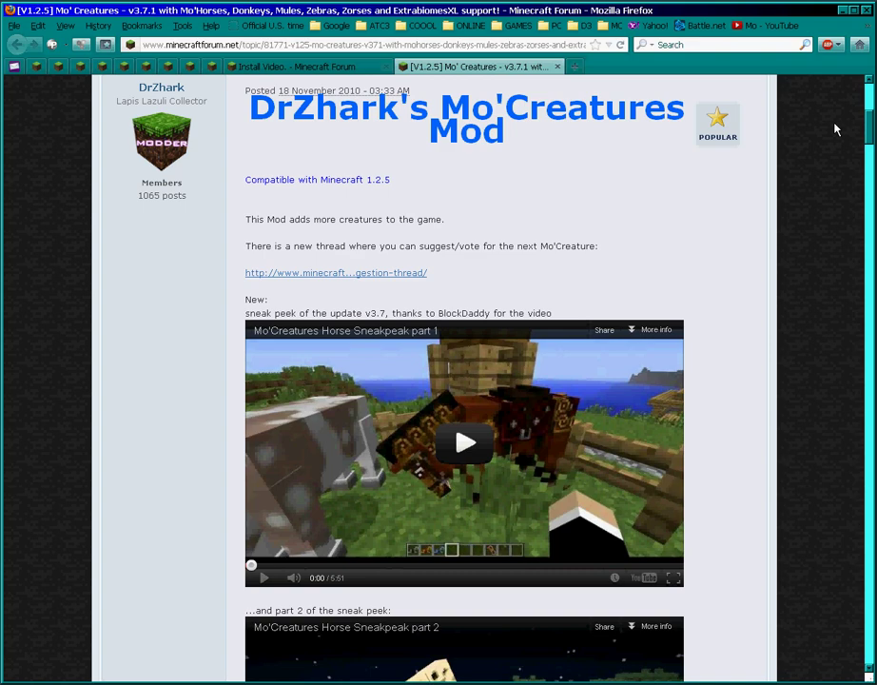
{"action": "scroll", "coordinate": [827, 143], "scroll_direction": "down", "scroll_amount": 10}
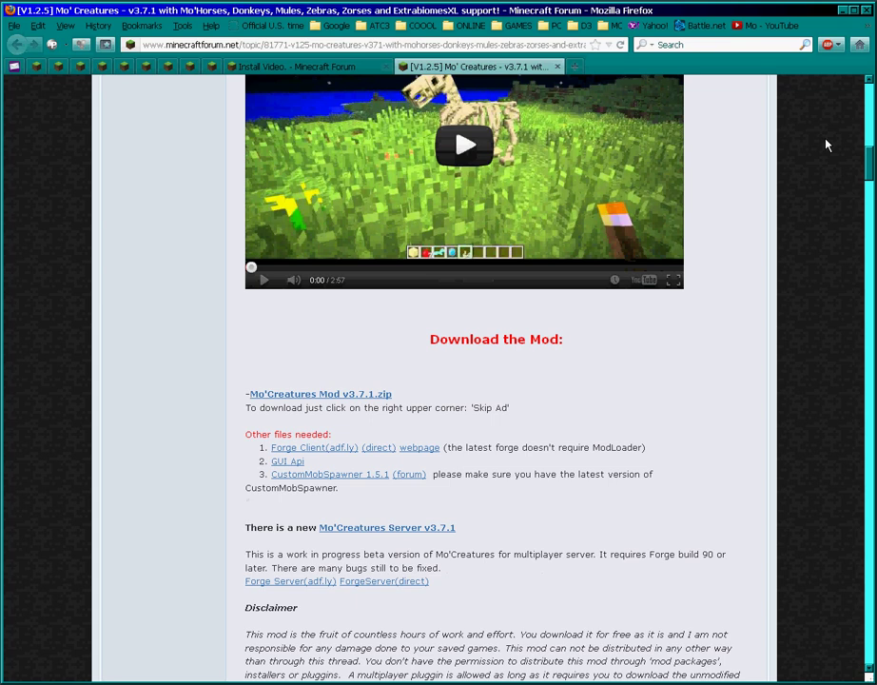
{"action": "scroll", "coordinate": [499, 385], "scroll_direction": "down", "scroll_amount": 1}
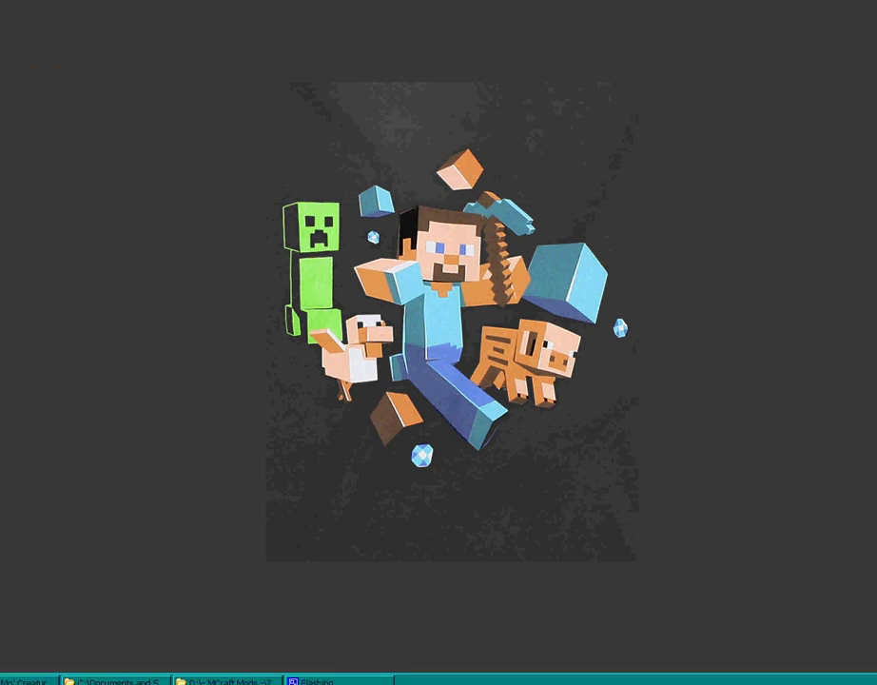
- Switch to the .minecraft folder window in Windows Explorer and go to the %appdata% location
{"action": "left_click", "coordinate": [119, 680]}
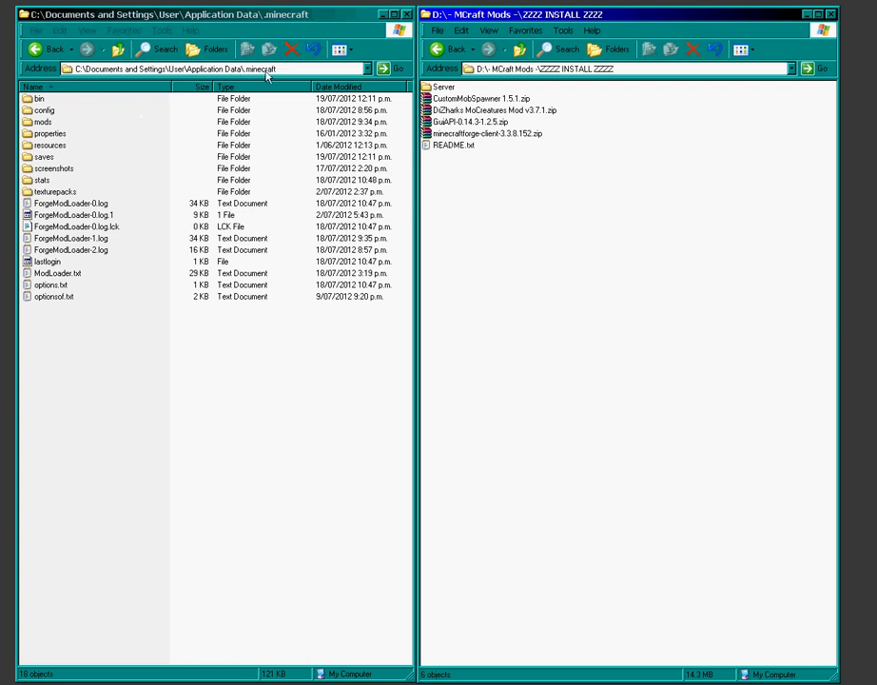
{"action": "left_click", "coordinate": [102, 358]}
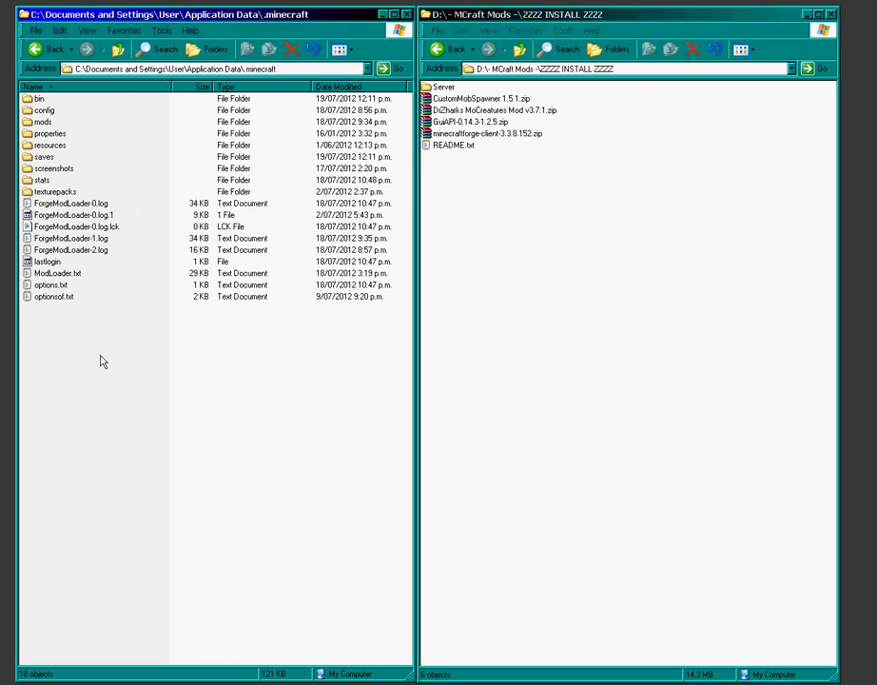
{"action": "left_click", "coordinate": [38, 99]}
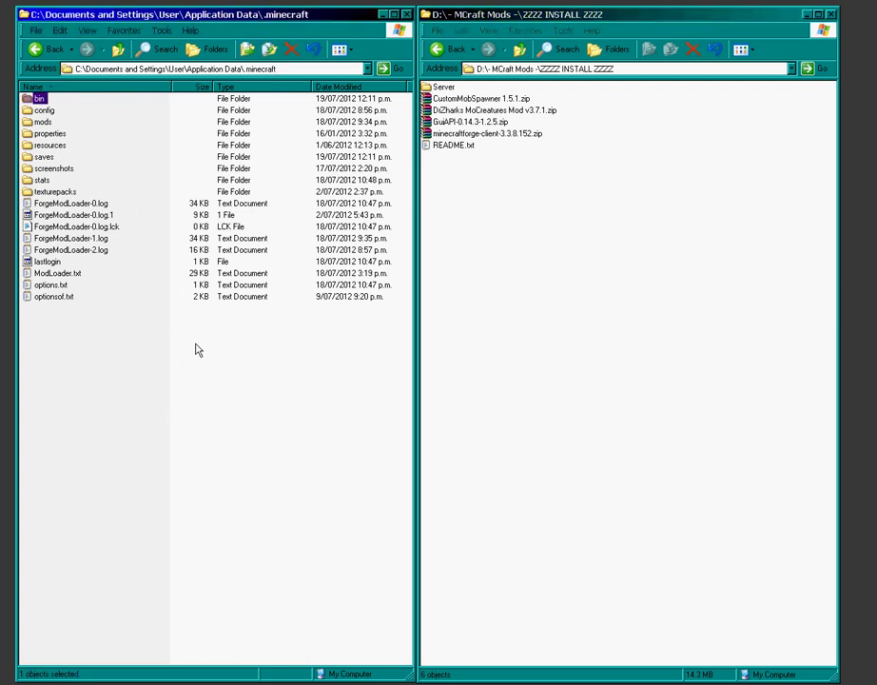
{"action": "left_click", "coordinate": [285, 70]}
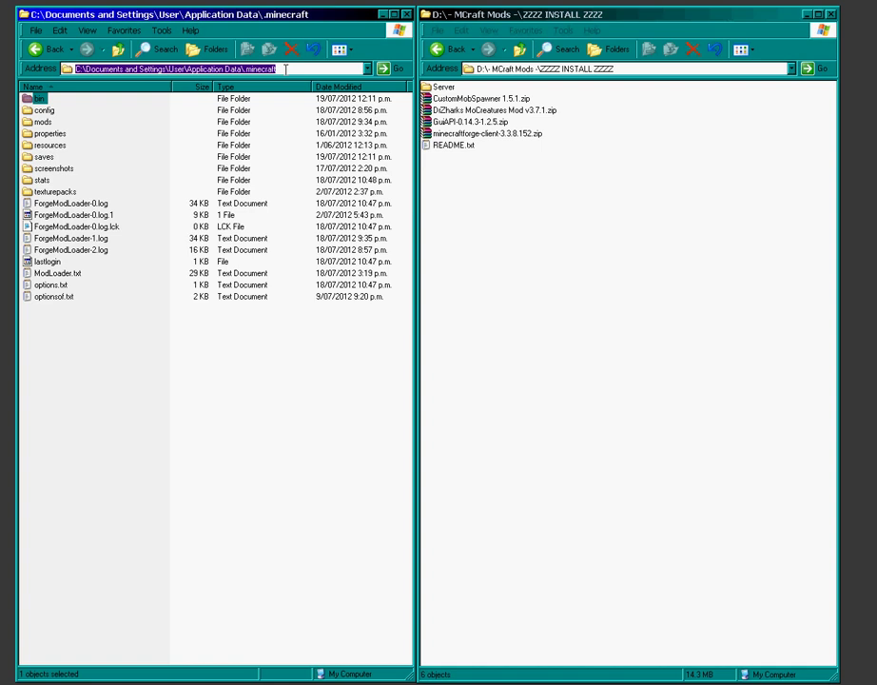
{"action": "type", "text": "%ap"}
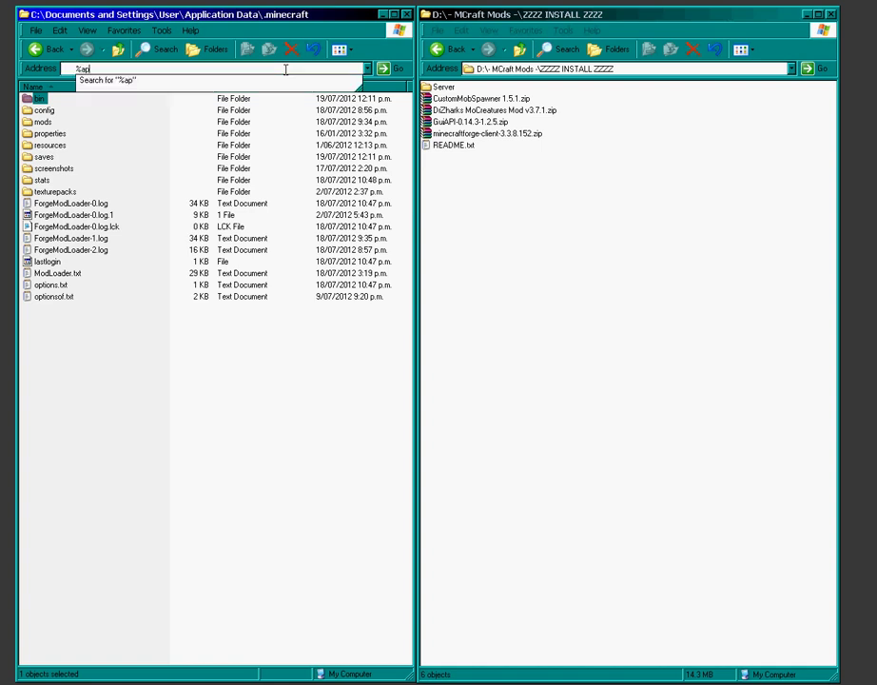
{"action": "type", "text": "pdata%"}
{"action": "key", "text": "Return"}
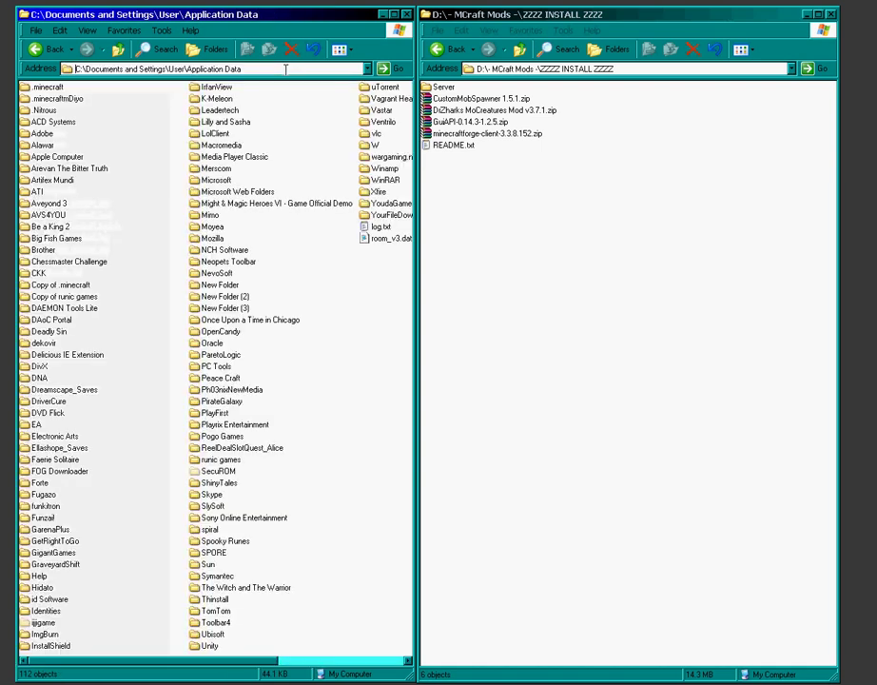
- Open minecraft.jar from the .minecraft\bin folder in WinRAR and move its window clear of the mod downloads folder
{"action": "left_click", "coordinate": [46, 86]}
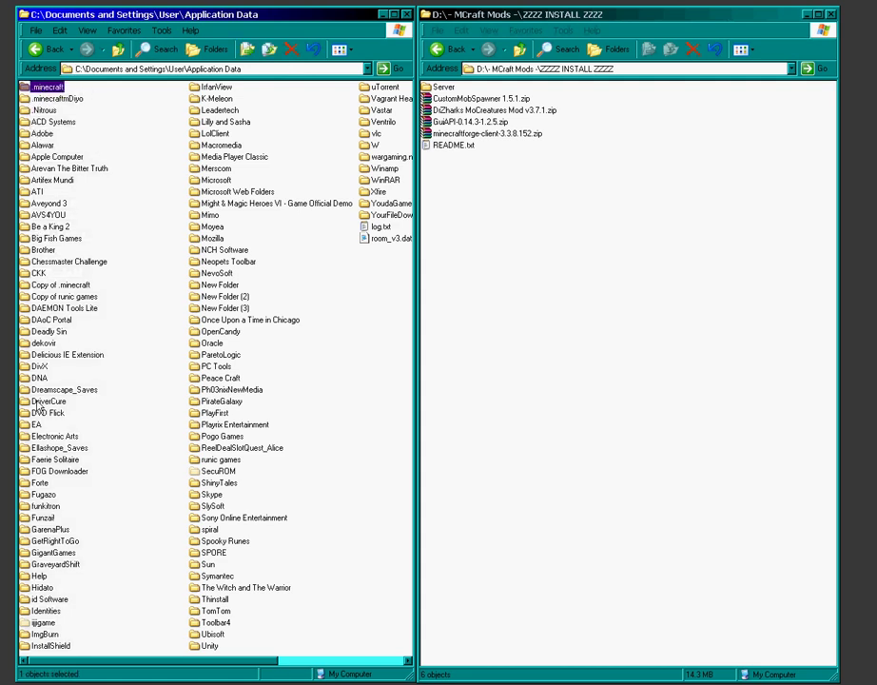
{"action": "double_click", "coordinate": [43, 88]}
{"action": "left_click", "coordinate": [38, 99]}
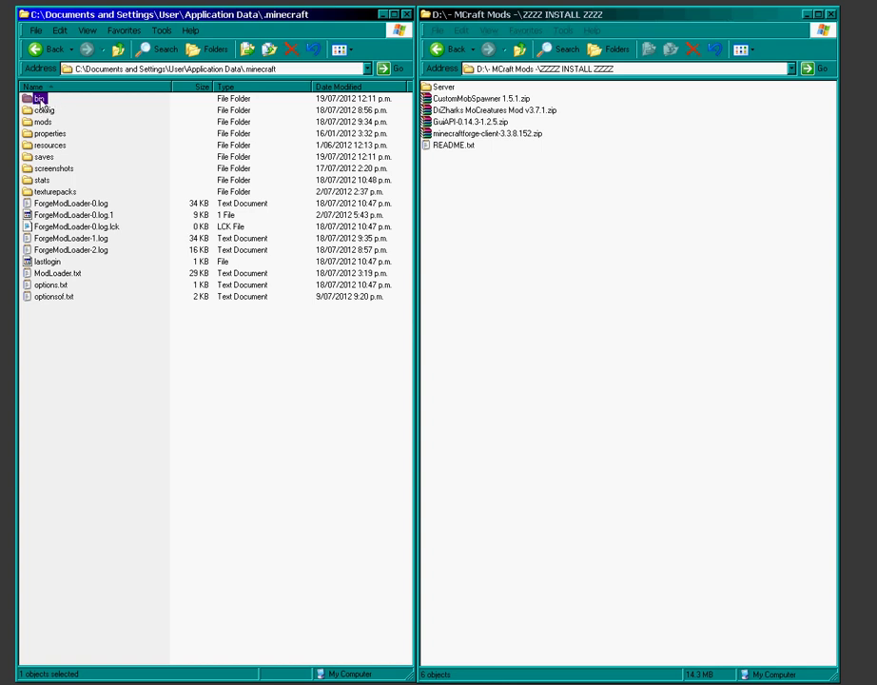
{"action": "double_click", "coordinate": [38, 99]}
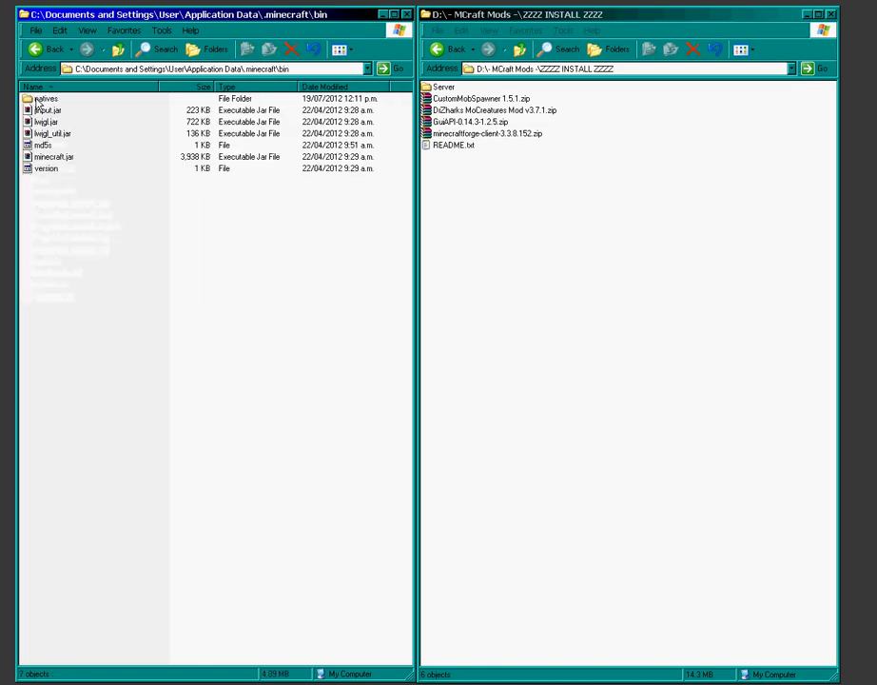
{"action": "left_click", "coordinate": [71, 160]}
{"action": "double_click", "coordinate": [70, 160]}
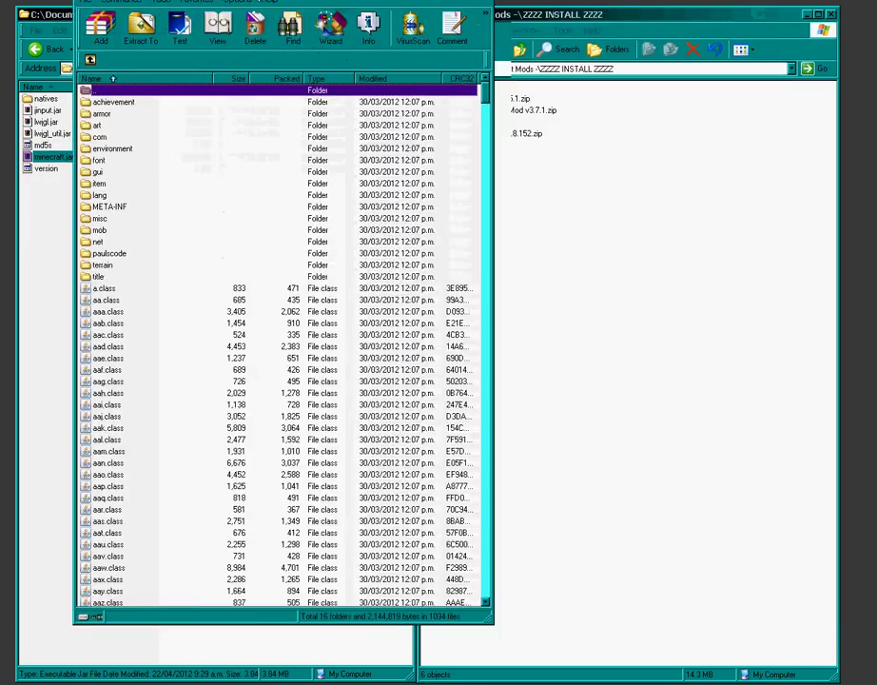
{"action": "left_click_drag", "start_coordinate": [249, 2], "coordinate": [170, 9]}
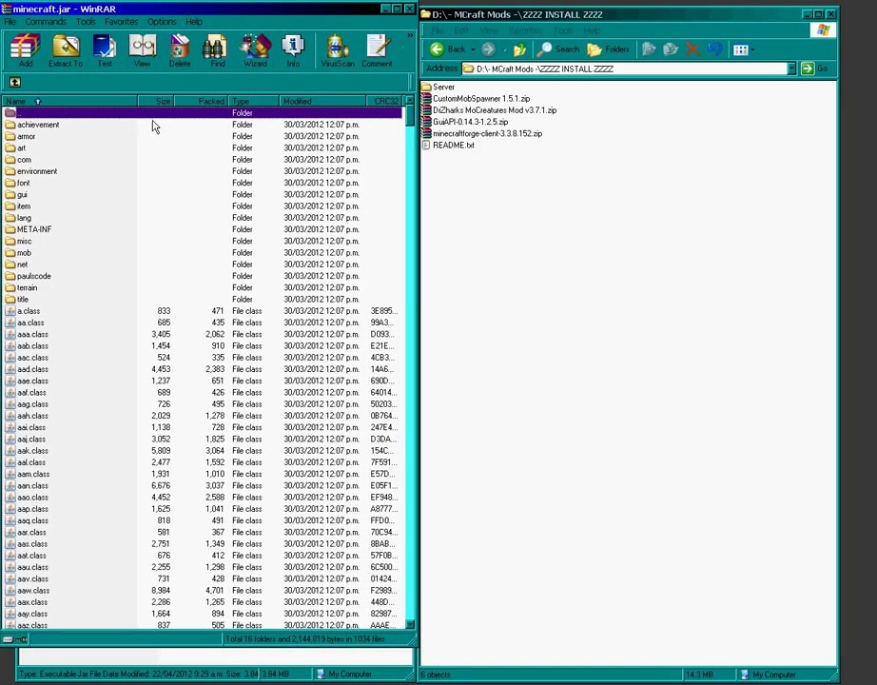
- Delete the META-INF folder from minecraft.jar
{"action": "left_click", "coordinate": [42, 232]}
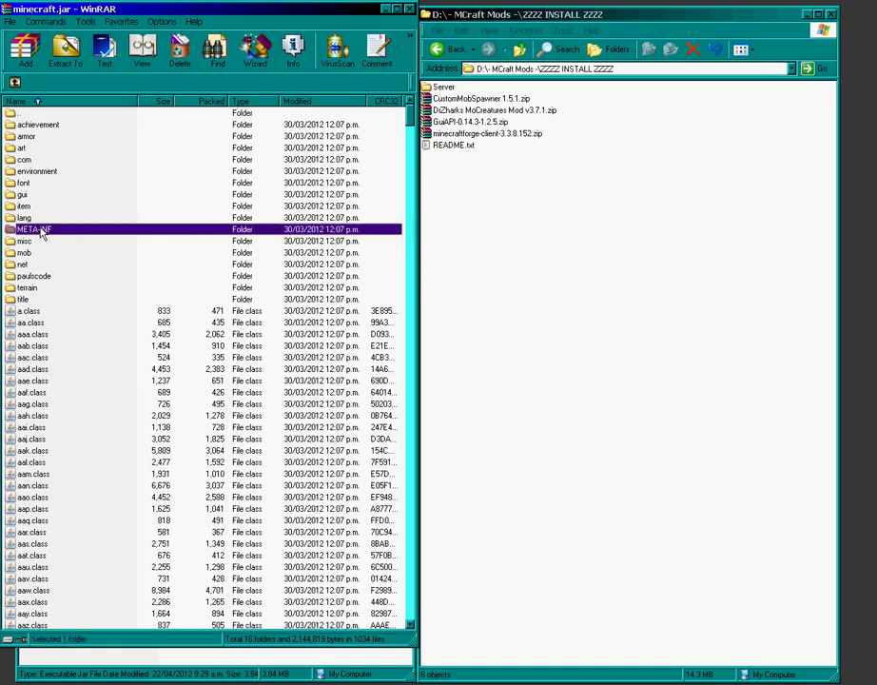
{"action": "right_click", "coordinate": [42, 232]}
{"action": "left_click", "coordinate": [102, 300]}
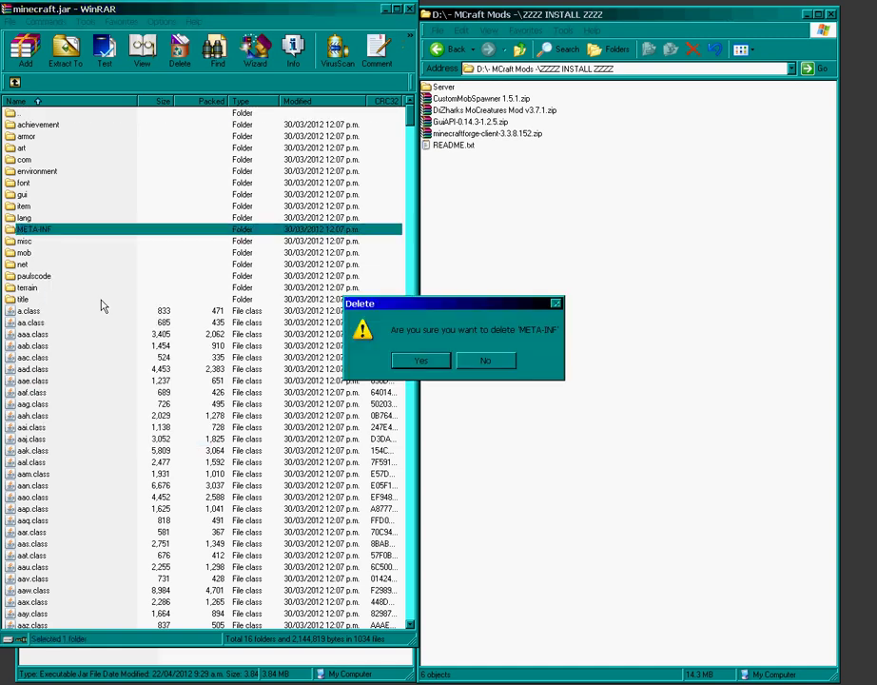
{"action": "left_click", "coordinate": [428, 361]}
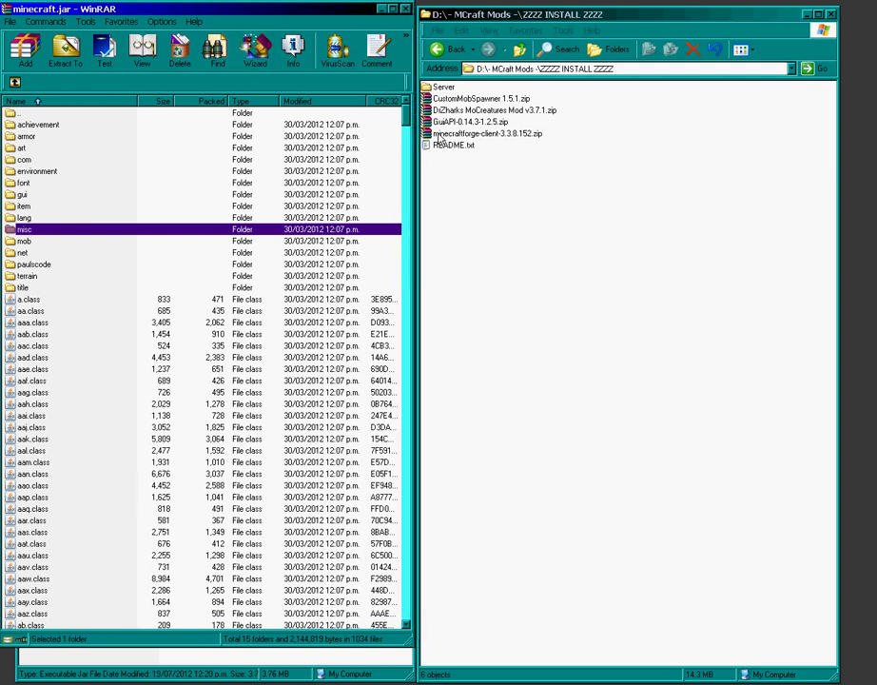
- Open minecraftforge-client-3.3.8.152.zip and add all of its contents to minecraft.jar using Add and replace files
{"action": "left_click", "coordinate": [505, 172]}
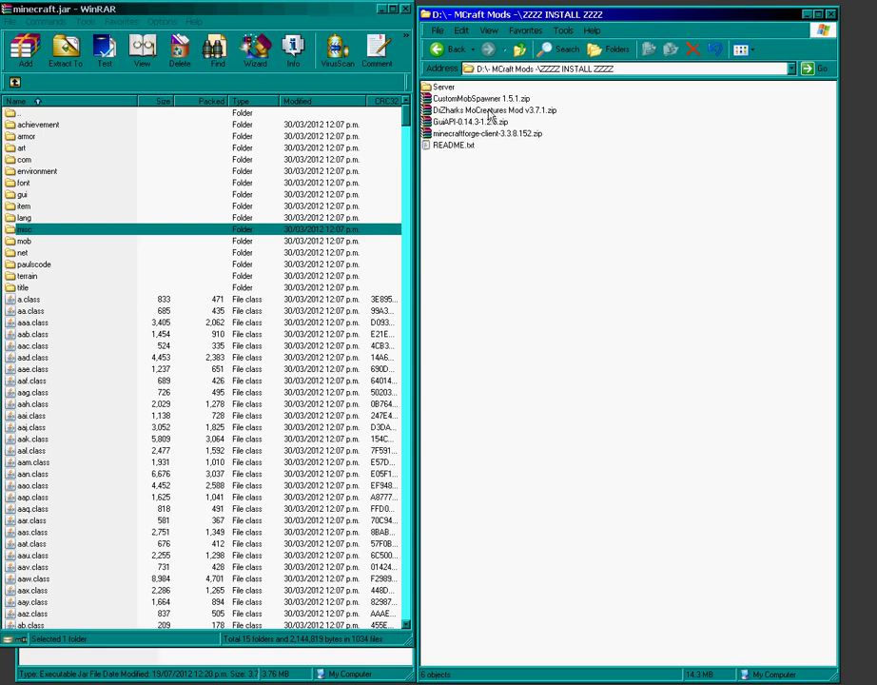
{"action": "left_click", "coordinate": [490, 135]}
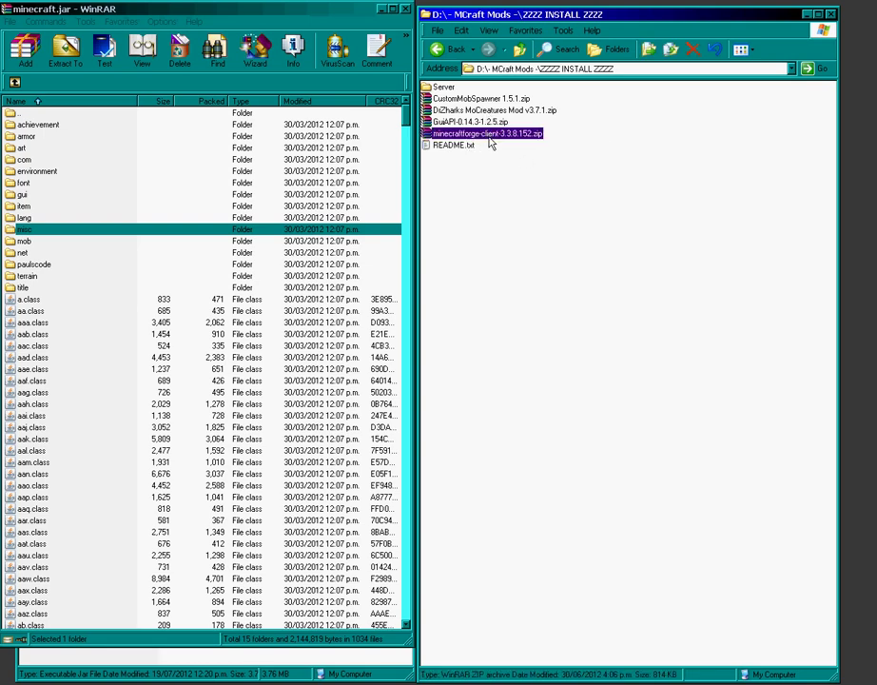
{"action": "double_click", "coordinate": [485, 137]}
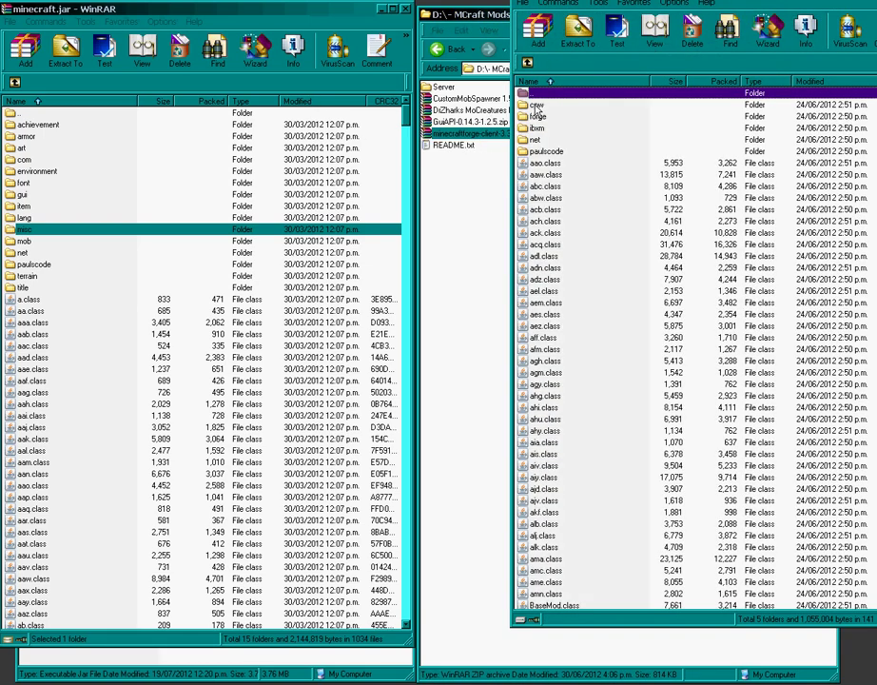
{"action": "scroll", "coordinate": [714, 471], "scroll_direction": "down", "scroll_amount": 20}
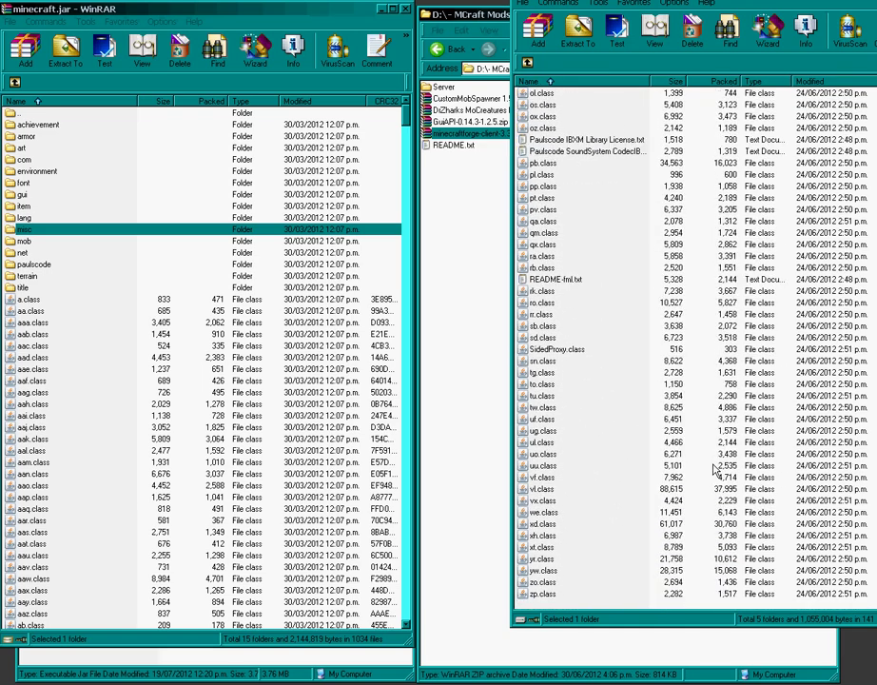
{"action": "key", "text": "ctrl+a"}
{"action": "left_click_drag", "start_coordinate": [547, 209], "coordinate": [132, 320]}
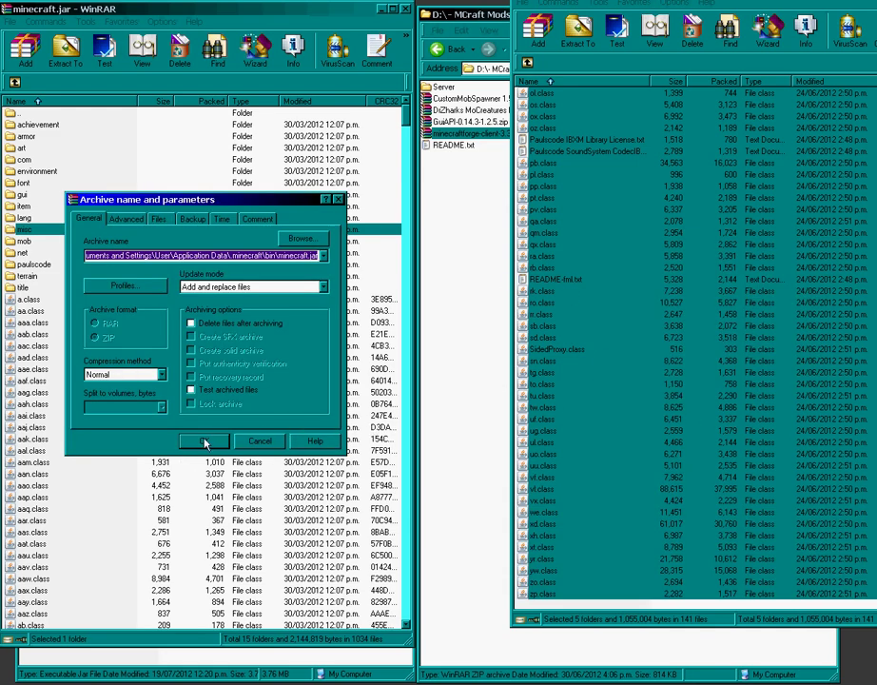
{"action": "left_click", "coordinate": [203, 442]}
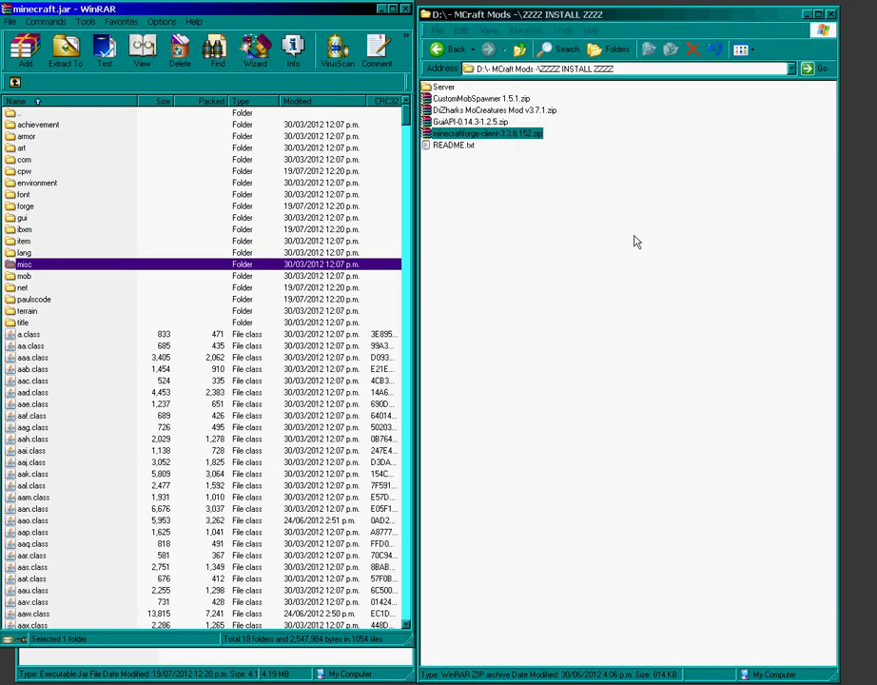
- Open GuiAPI-0.14.3-1.2.5.zip and add all of its folders and files to minecraft.jar using Add and replace files
{"action": "left_click", "coordinate": [492, 311]}
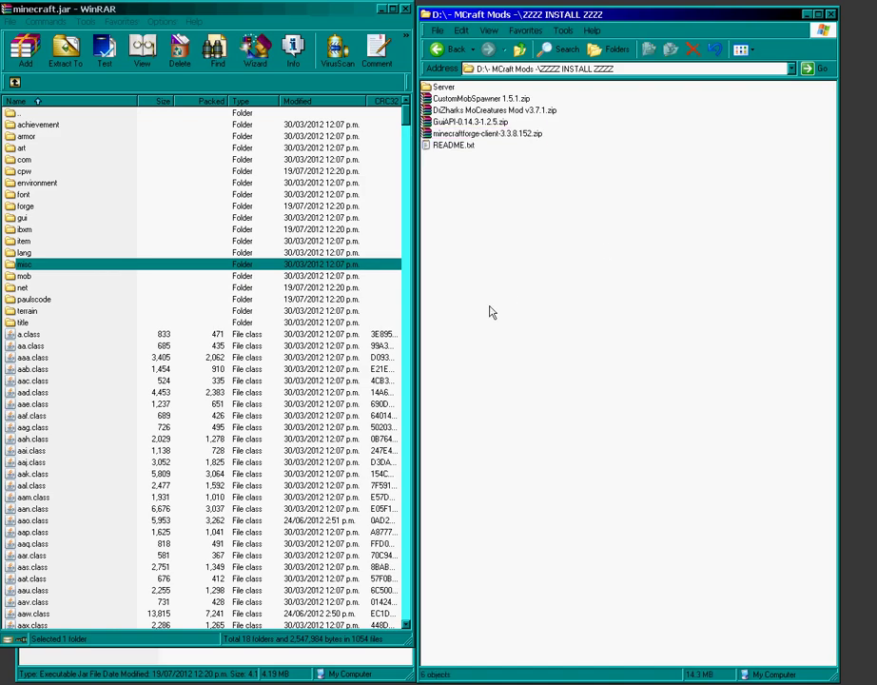
{"action": "double_click", "coordinate": [469, 122]}
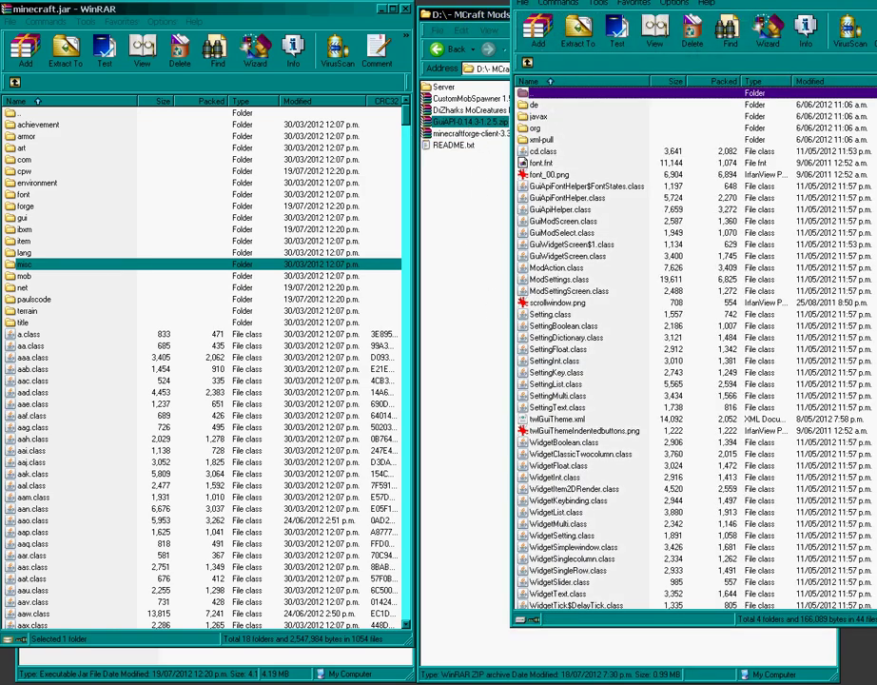
{"action": "left_click_drag", "start_coordinate": [584, 2], "coordinate": [524, 15]}
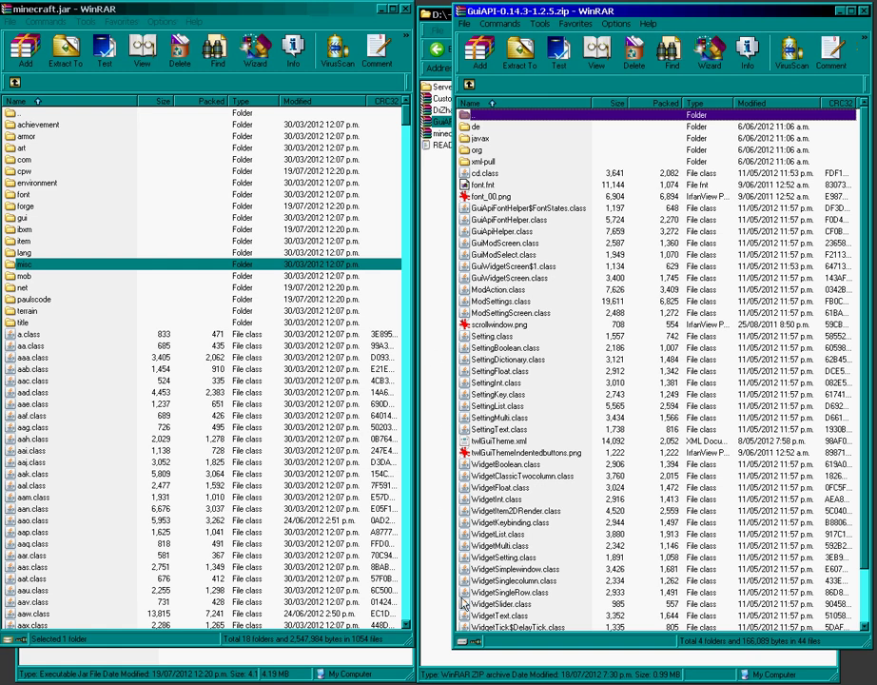
{"action": "left_click", "coordinate": [504, 522]}
{"action": "left_click", "coordinate": [495, 130]}
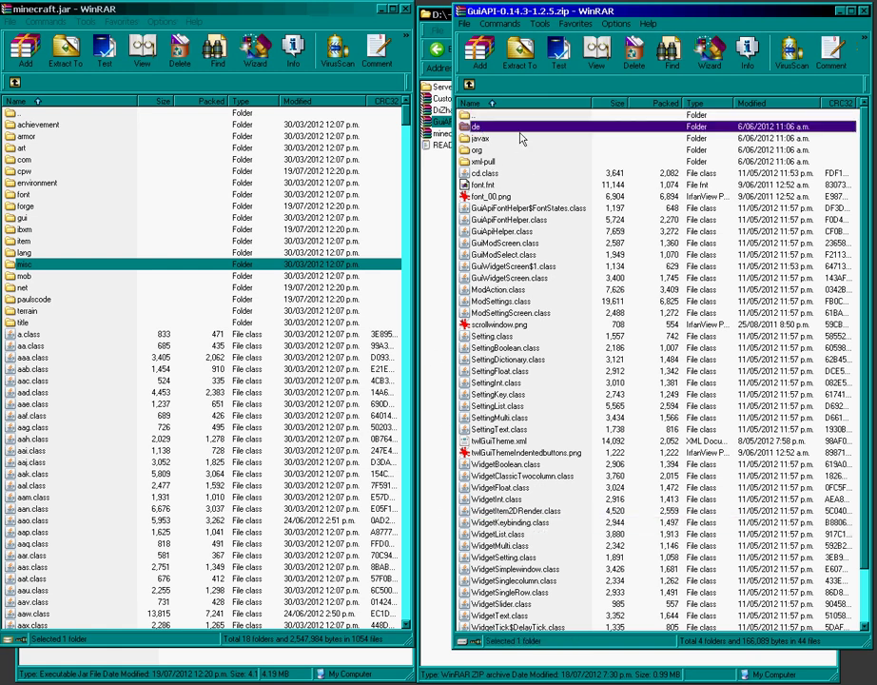
{"action": "scroll", "coordinate": [571, 285], "scroll_direction": "down", "scroll_amount": 2}
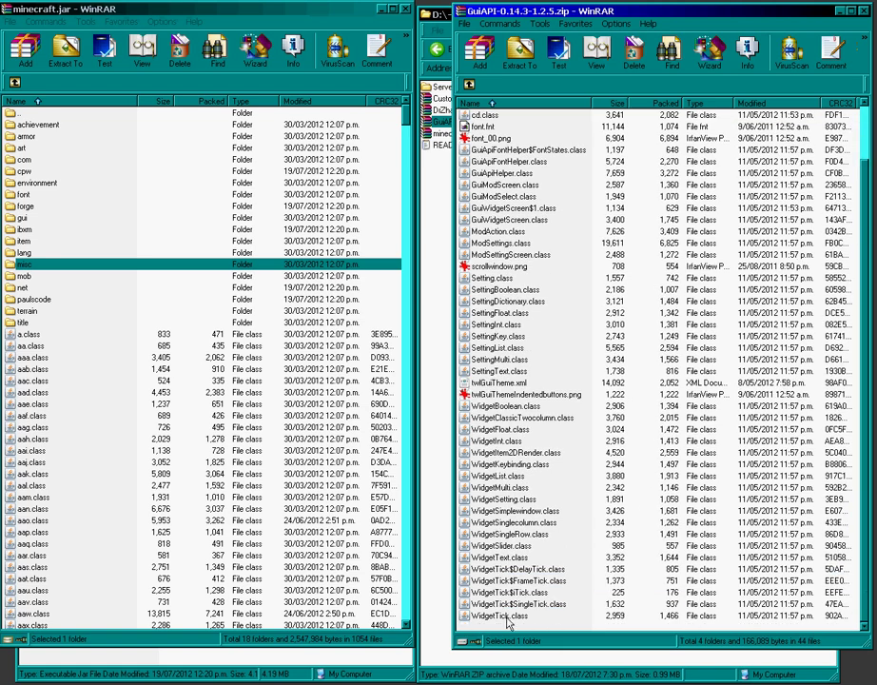
{"action": "key", "text": "ctrl+a"}
{"action": "left_click_drag", "start_coordinate": [483, 221], "coordinate": [42, 381]}
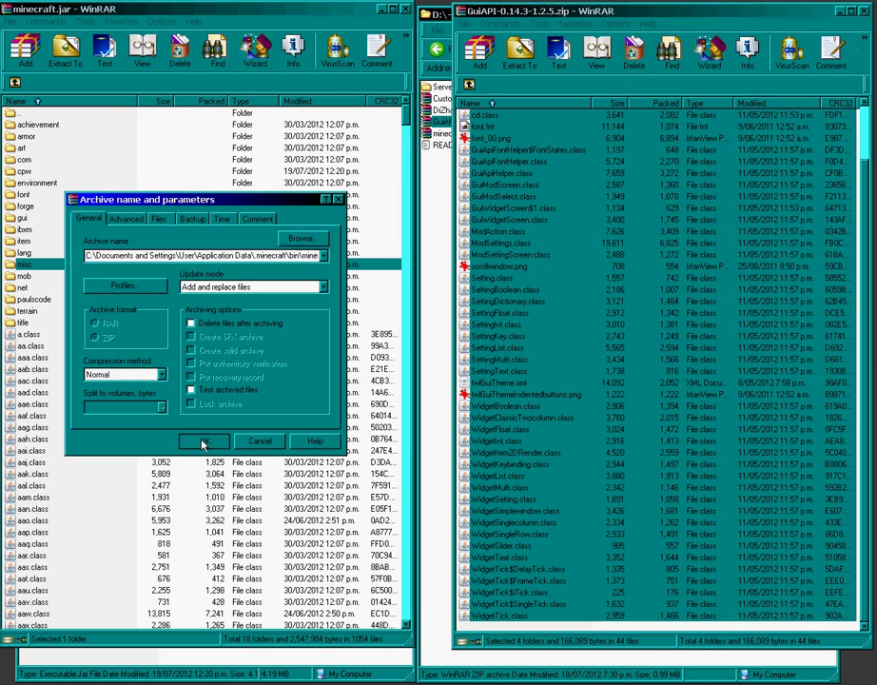
{"action": "left_click", "coordinate": [204, 441]}
- Compare the GuiAPI archive's de, javax and xml-pull folders with the matching folders in minecraft.jar
{"action": "left_click", "coordinate": [568, 270]}
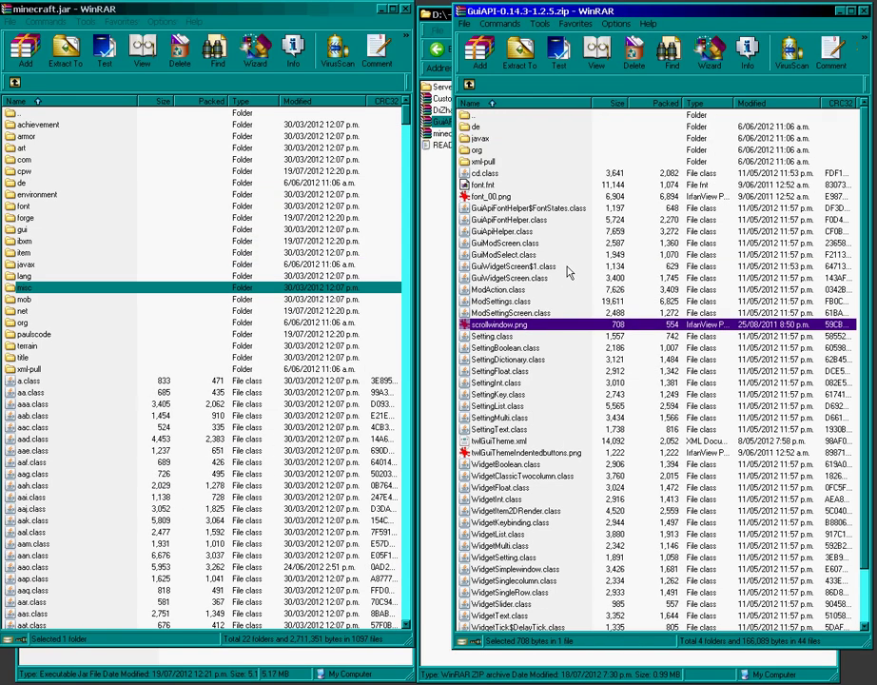
{"action": "left_click", "coordinate": [476, 127]}
{"action": "left_click", "coordinate": [24, 185]}
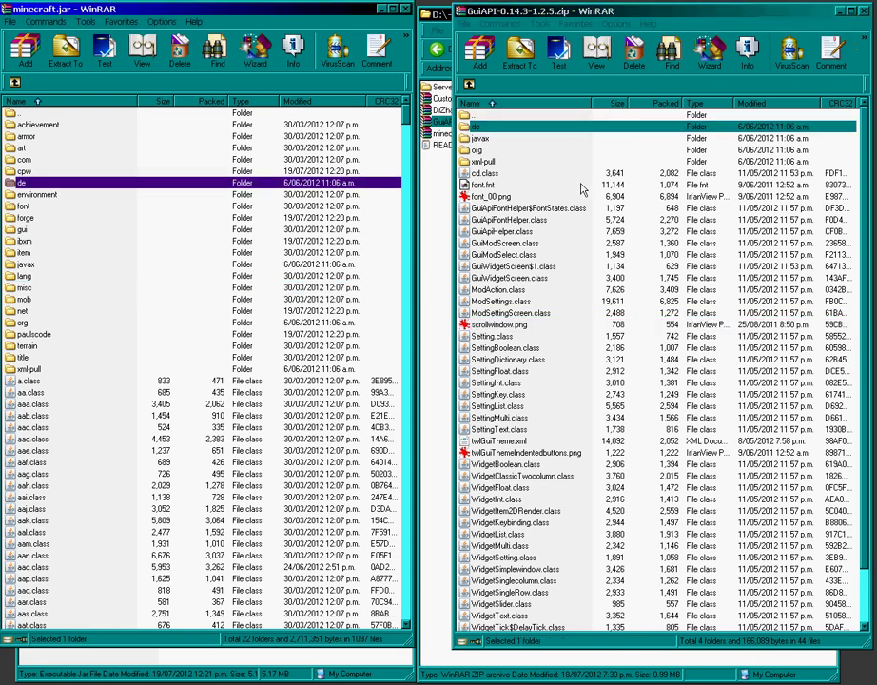
{"action": "left_click", "coordinate": [480, 138]}
{"action": "left_click", "coordinate": [105, 264]}
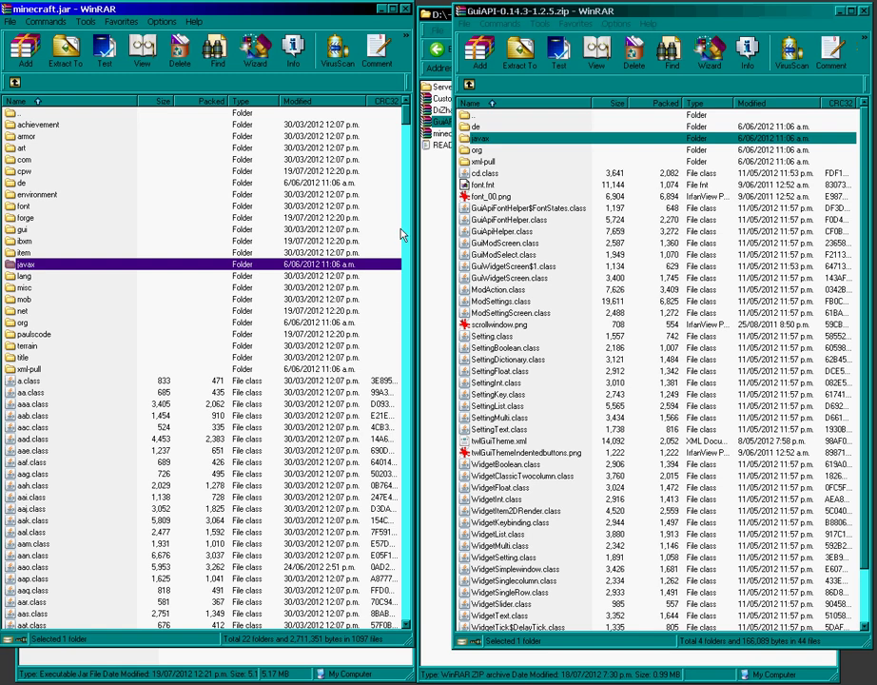
{"action": "left_click", "coordinate": [483, 163]}
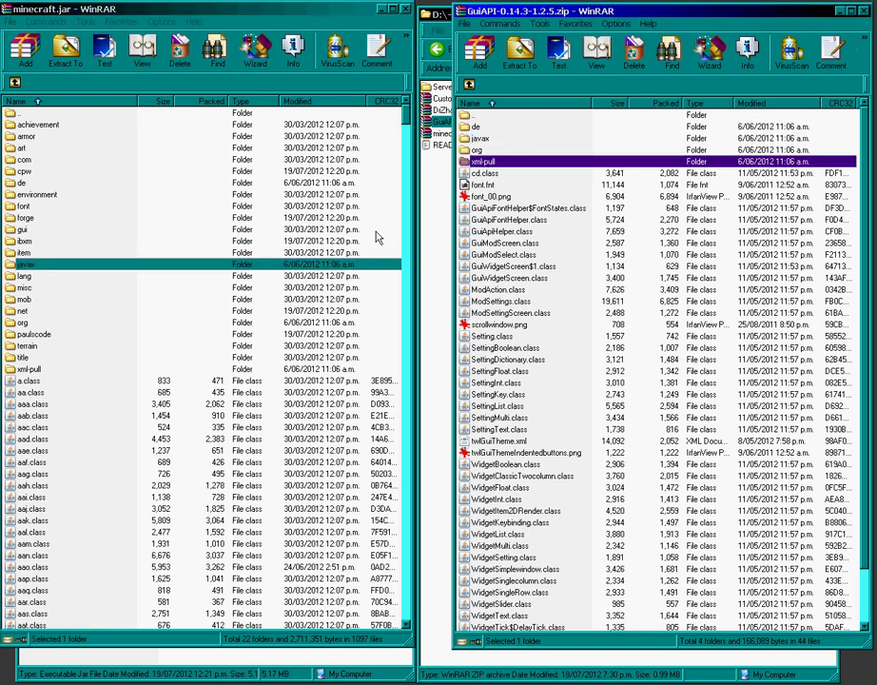
{"action": "left_click", "coordinate": [28, 368]}
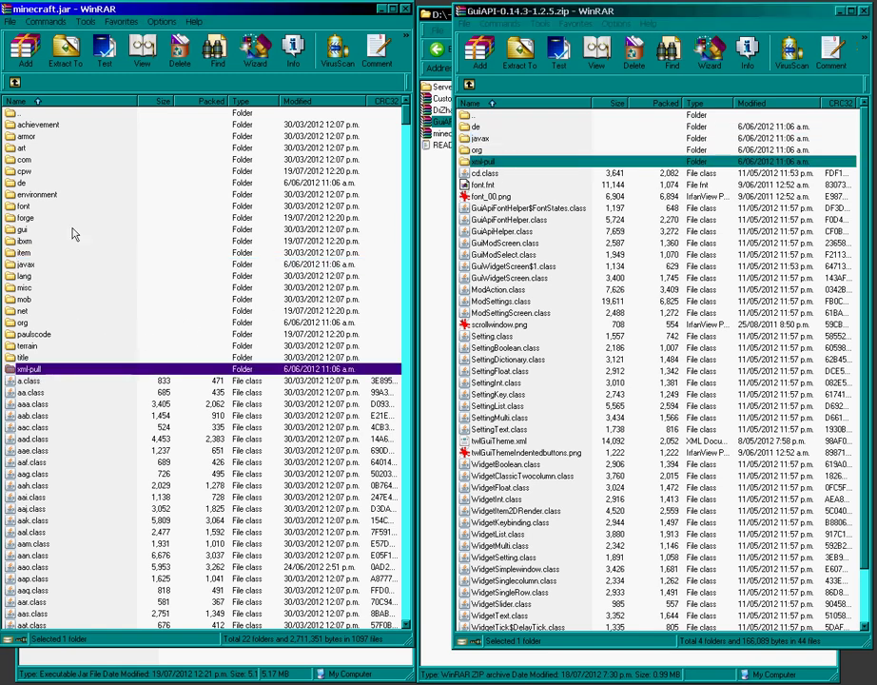
- Close the GuiAPI-0.14.3-1.2.5.zip archive and the minecraft.jar archive
{"action": "left_click", "coordinate": [500, 278]}
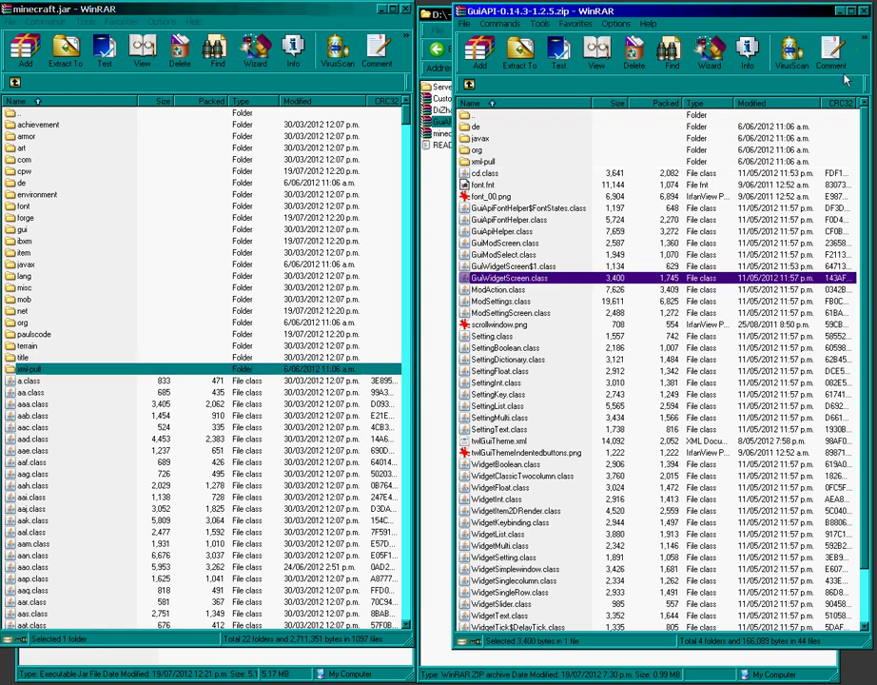
{"action": "left_click", "coordinate": [866, 10]}
{"action": "left_click", "coordinate": [653, 275]}
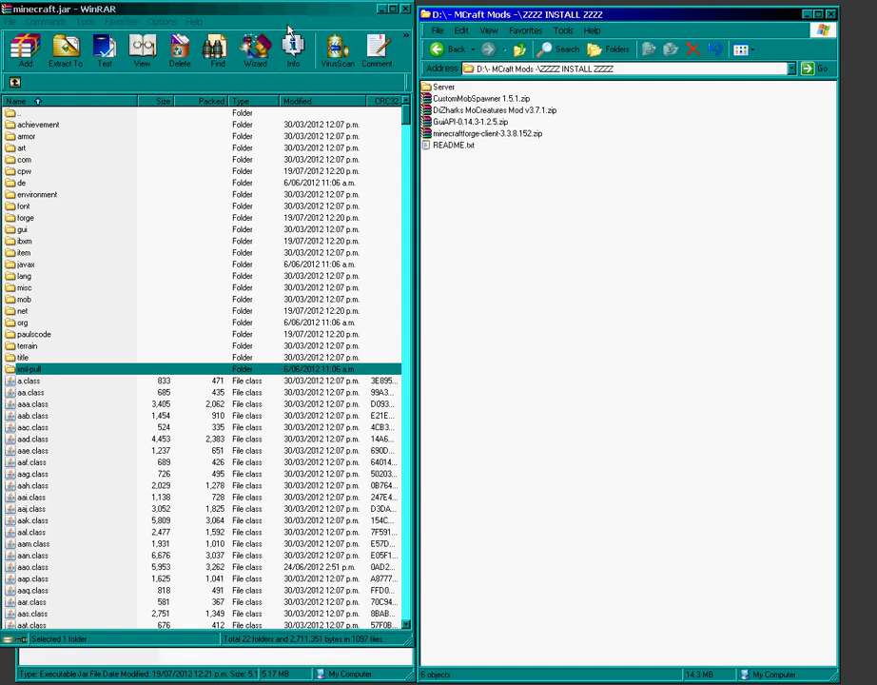
{"action": "left_click", "coordinate": [351, 17]}
{"action": "key", "text": "alt+F4"}
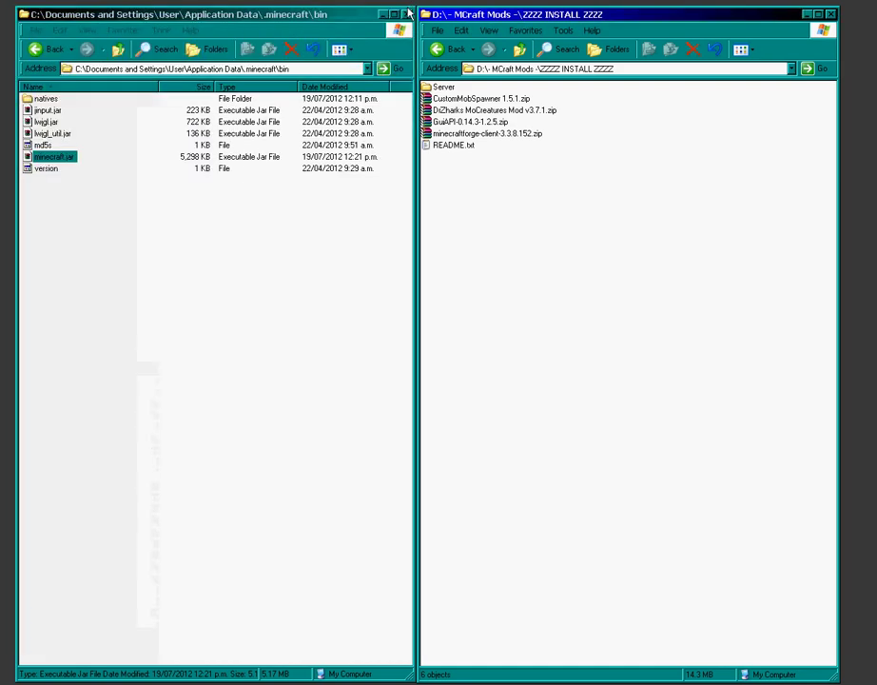
- Copy everything in the .minecraft\mods folder to the ZZZZ INSTALL ZZZZ folder and delete the originals from mods
{"action": "left_click", "coordinate": [118, 48]}
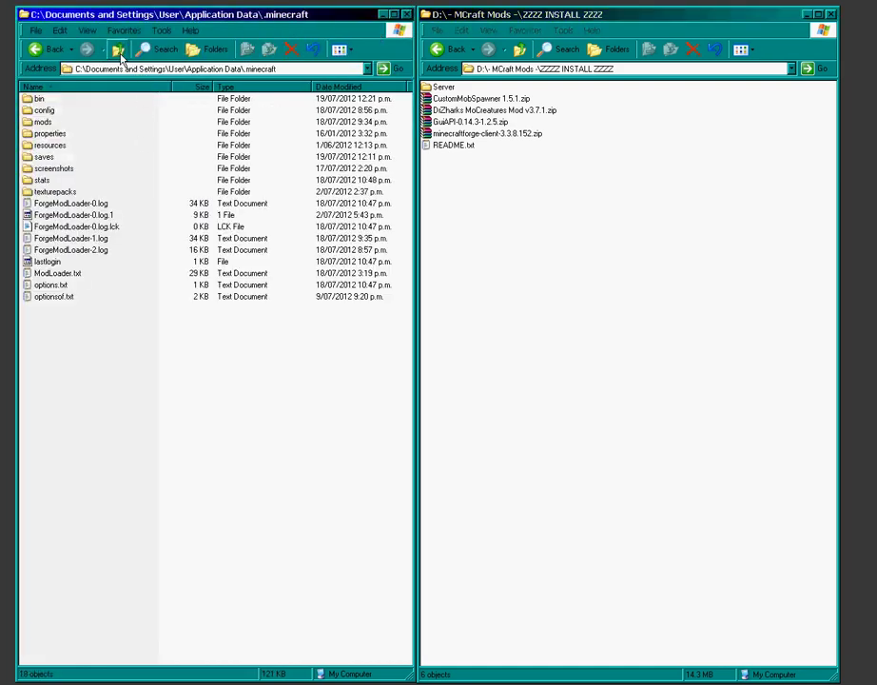
{"action": "double_click", "coordinate": [42, 122]}
{"action": "left_click_drag", "start_coordinate": [65, 278], "coordinate": [593, 180]}
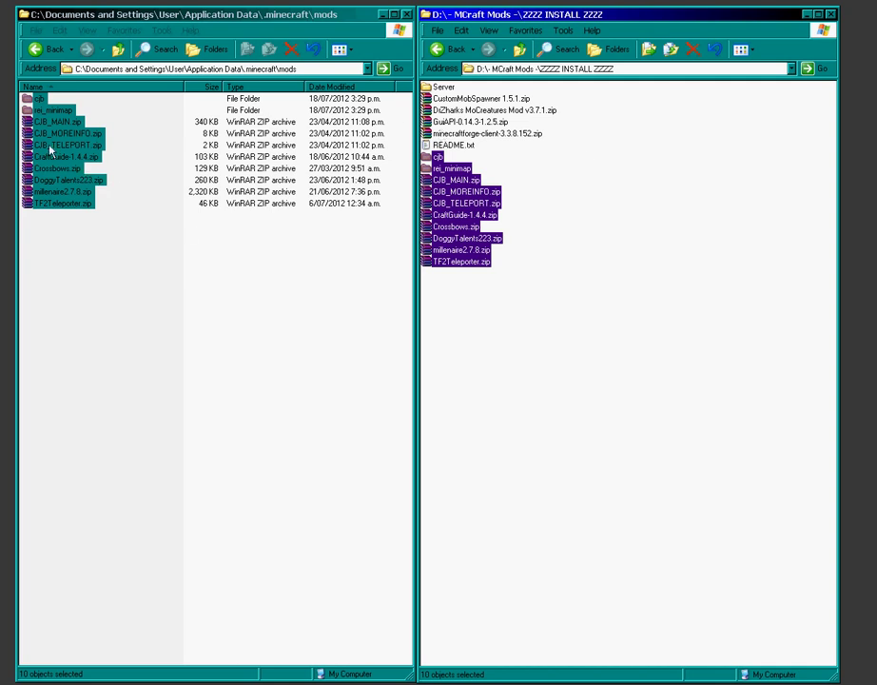
{"action": "left_click", "coordinate": [105, 15]}
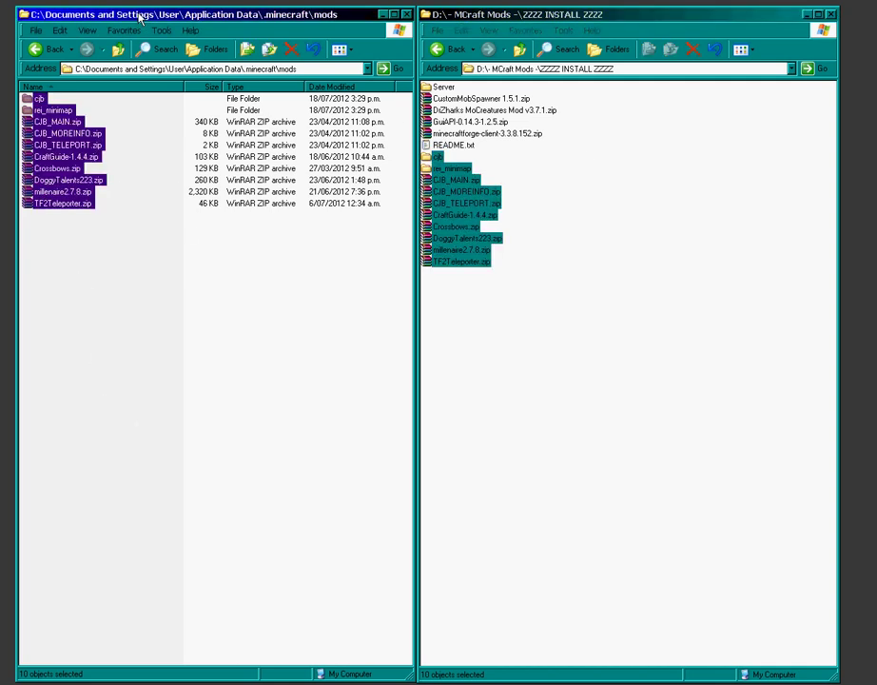
{"action": "key", "text": "Delete"}
{"action": "left_click", "coordinate": [500, 354]}
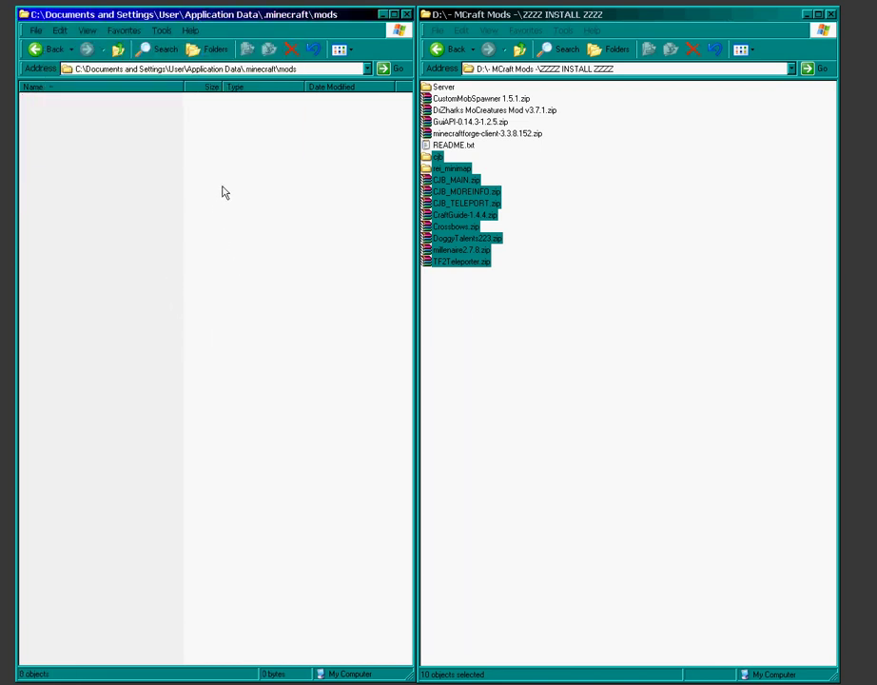
- Copy CustomMobSpawner 1.5.1.zip and DrZharks MoCreatures Mod v3.7.1.zip into the .minecraft\mods folder and clear both folder windows off the desktop
{"action": "left_click", "coordinate": [597, 244]}
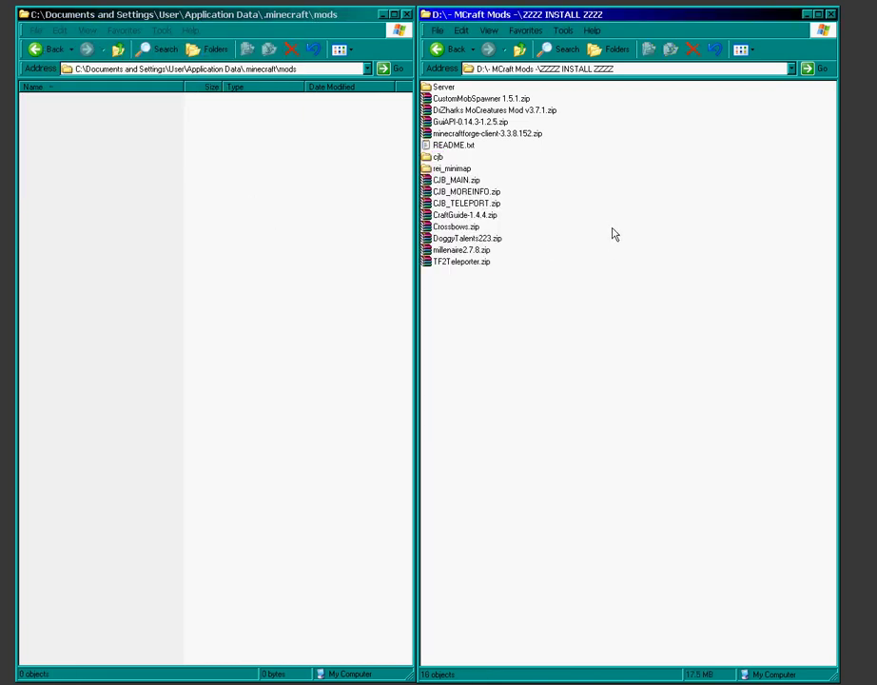
{"action": "left_click", "coordinate": [476, 111]}
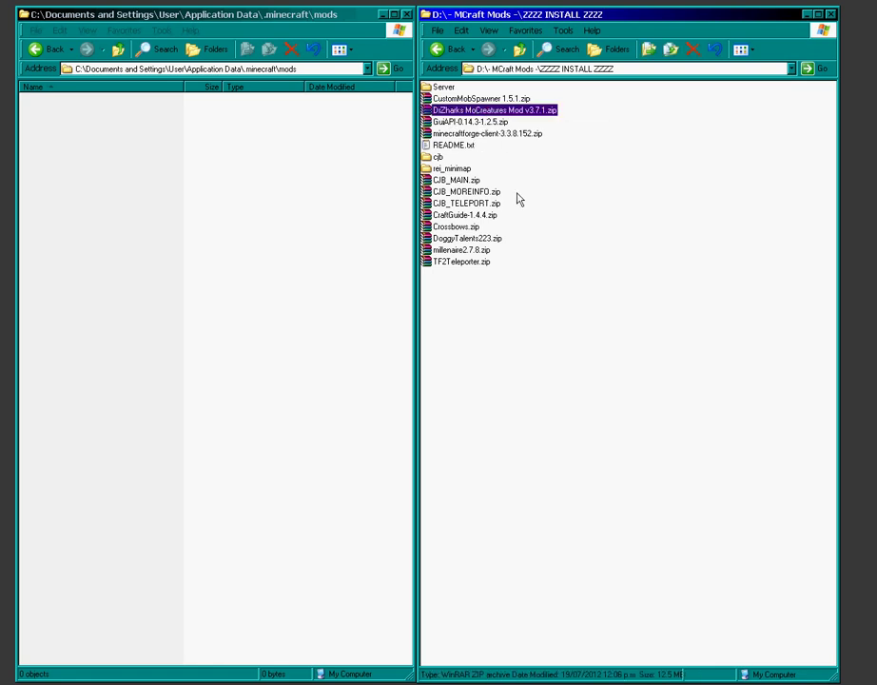
{"action": "left_click", "coordinate": [467, 99], "text": "ctrl"}
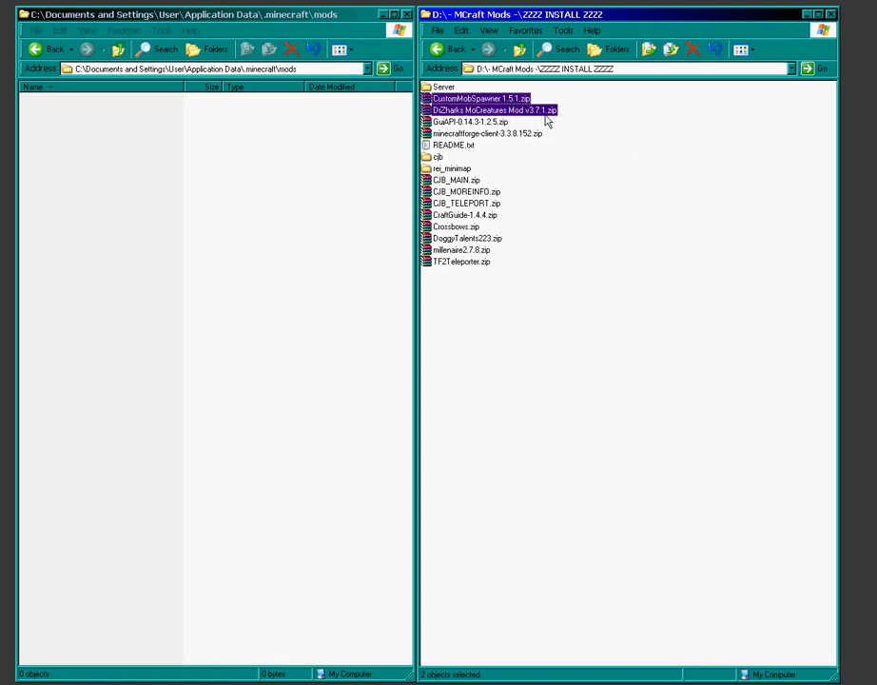
{"action": "left_click_drag", "start_coordinate": [487, 102], "coordinate": [141, 157]}
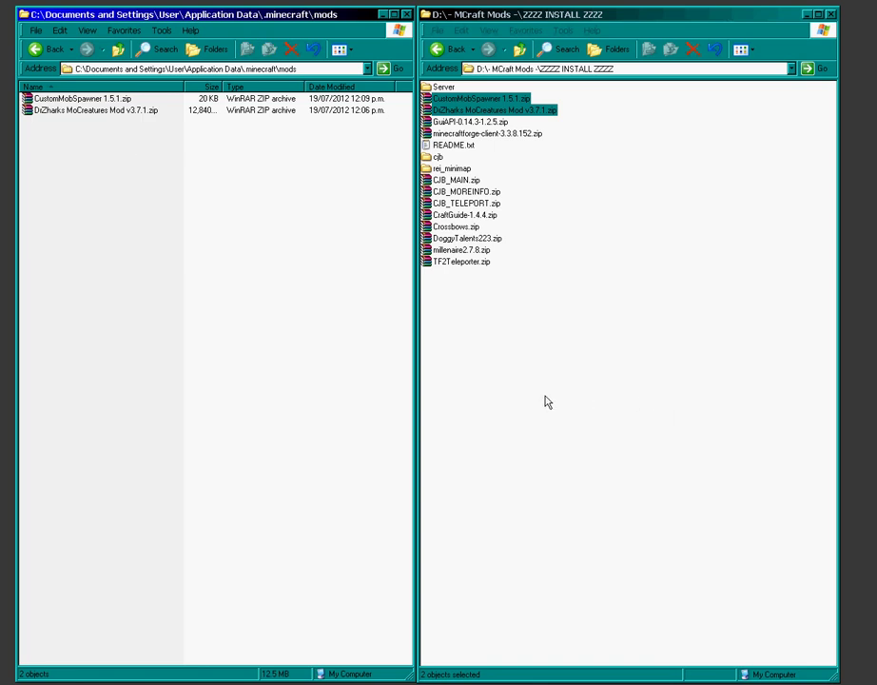
{"action": "key", "text": "alt+F4"}
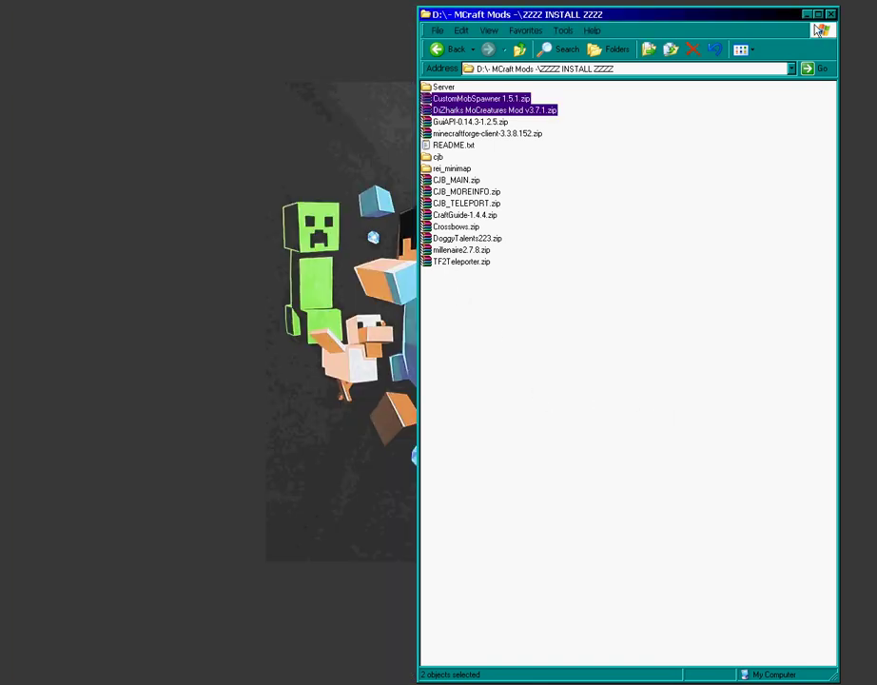
{"action": "left_click", "coordinate": [809, 15]}
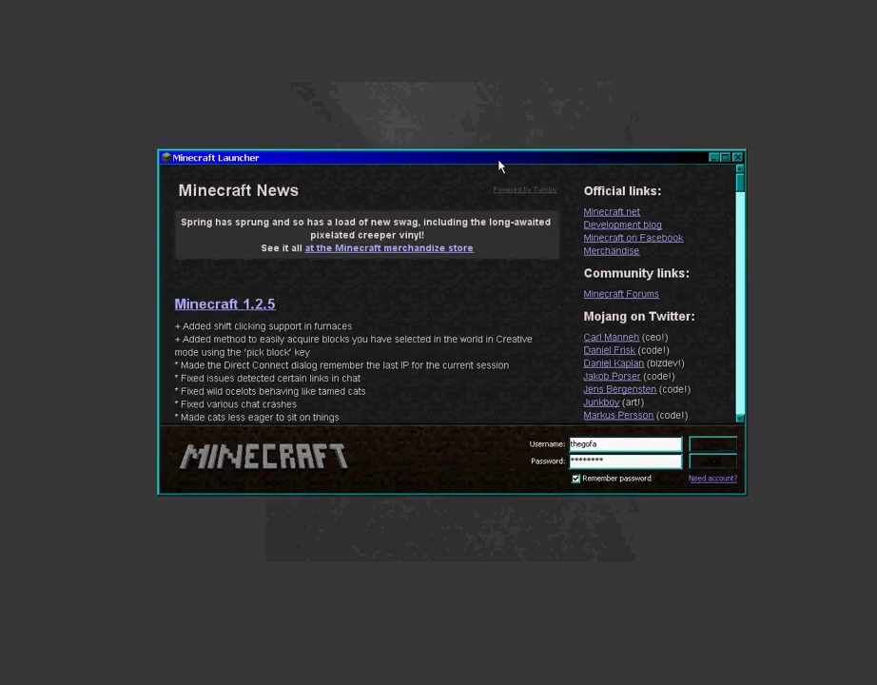
- Switch to the Minecraft Launcher, enlarge its window, log in with the remembered account and check the mod list
{"action": "left_click_drag", "start_coordinate": [498, 166], "coordinate": [350, 28]}
{"action": "left_click_drag", "start_coordinate": [597, 359], "coordinate": [872, 535]}
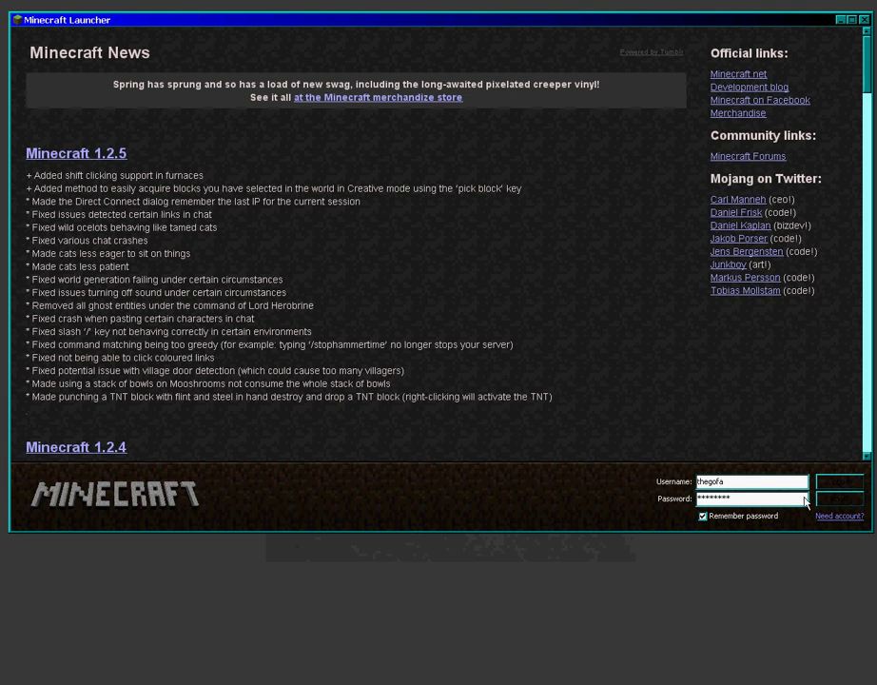
{"action": "left_click", "coordinate": [851, 501]}
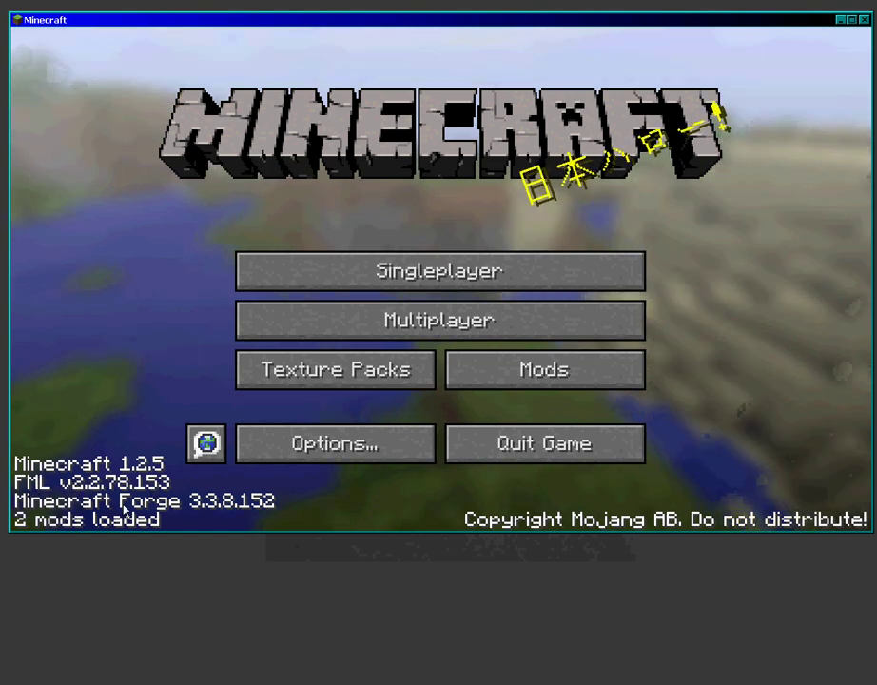
{"action": "left_click", "coordinate": [524, 376]}
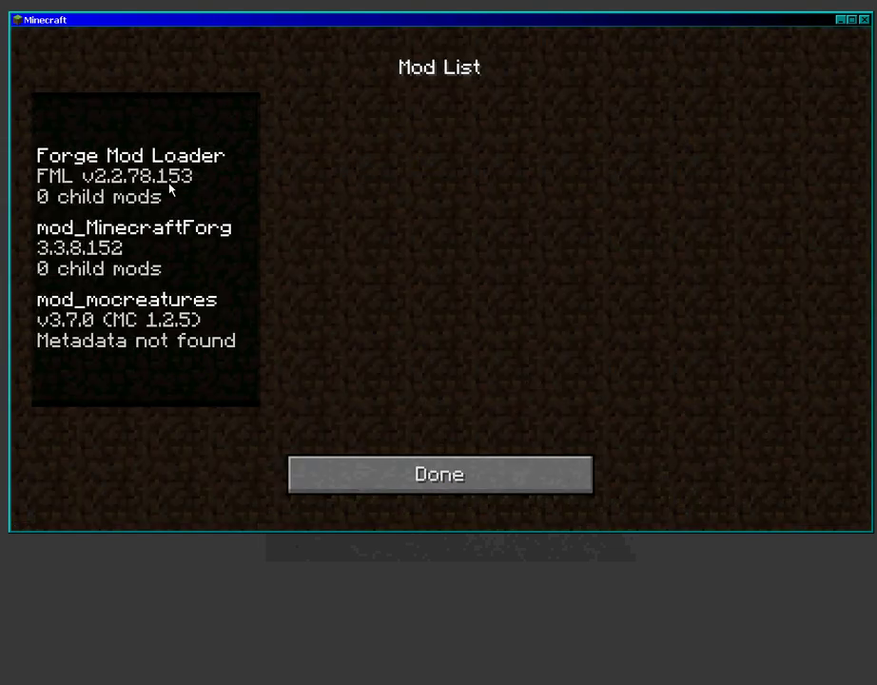
{"action": "left_click", "coordinate": [445, 478]}
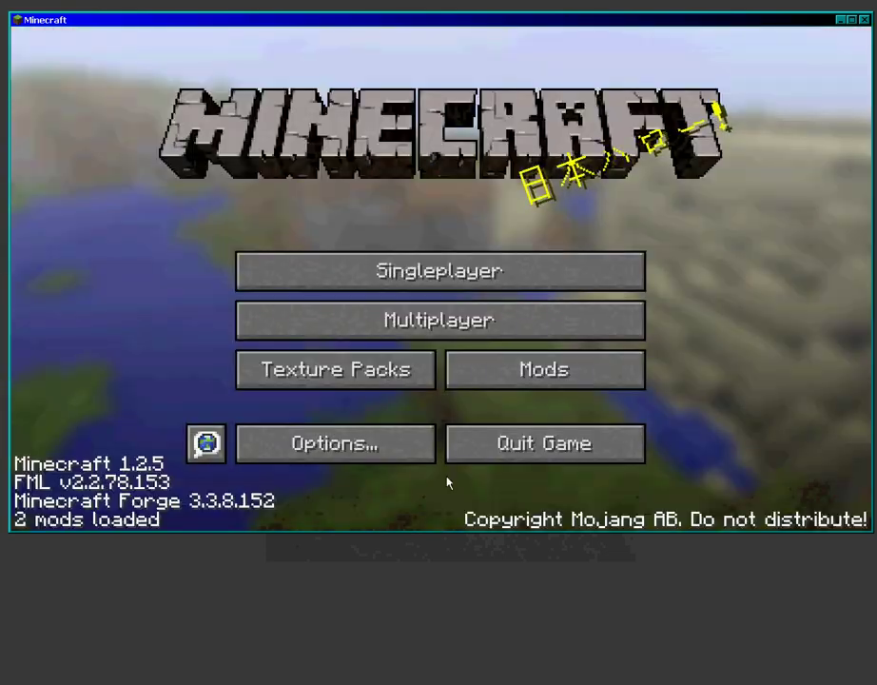
- In the global mod settings for DrZhark's Mo'Creatures, set the spawn limits to 44 hostiles, 18 water mobs and 37 animals
{"action": "left_click", "coordinate": [333, 448]}
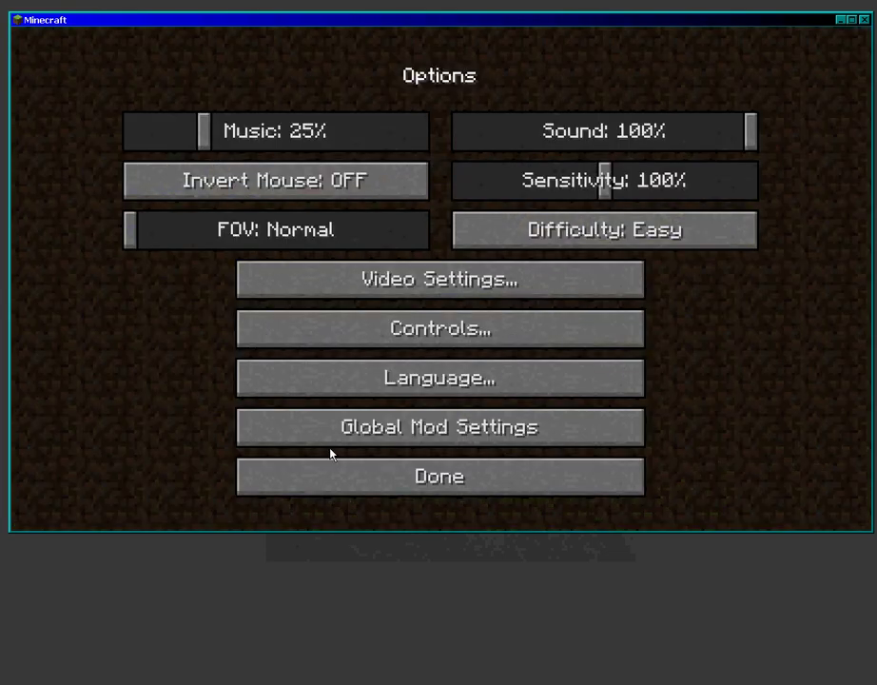
{"action": "left_click", "coordinate": [402, 420]}
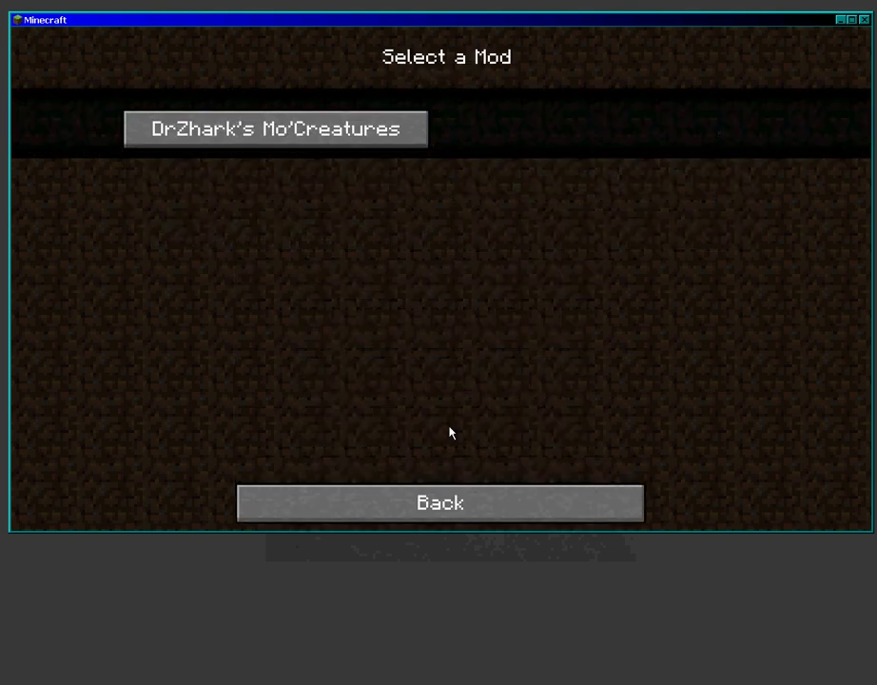
{"action": "left_click", "coordinate": [267, 134]}
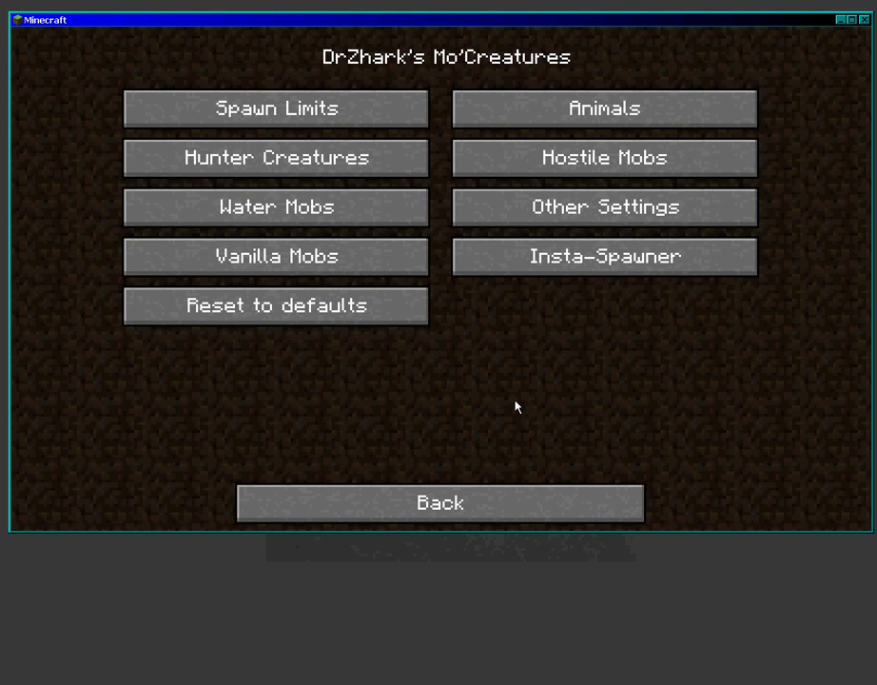
{"action": "left_click", "coordinate": [306, 120]}
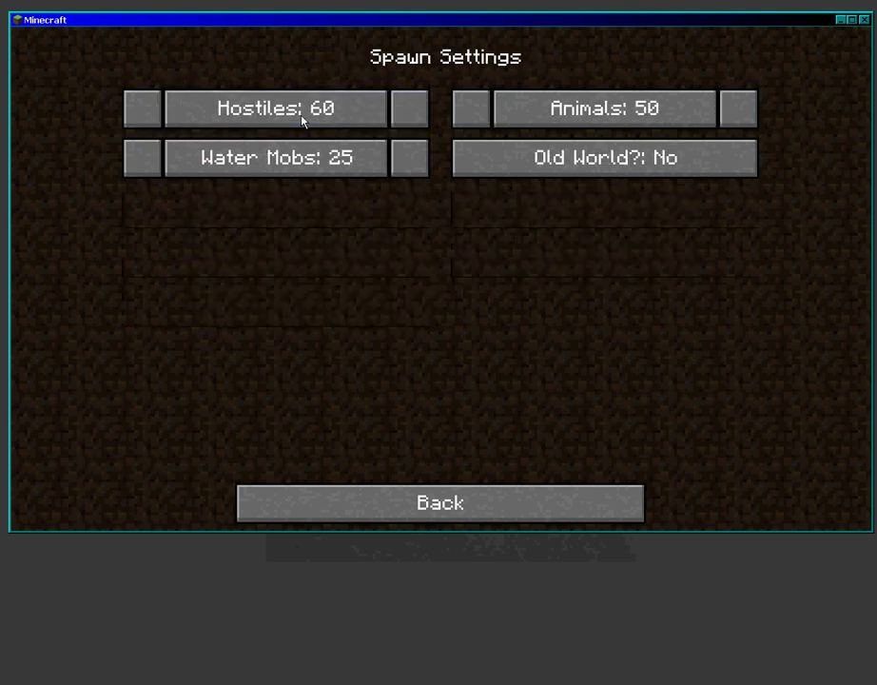
{"action": "left_click_drag", "start_coordinate": [220, 116], "coordinate": [247, 108]}
{"action": "left_click", "coordinate": [143, 115]}
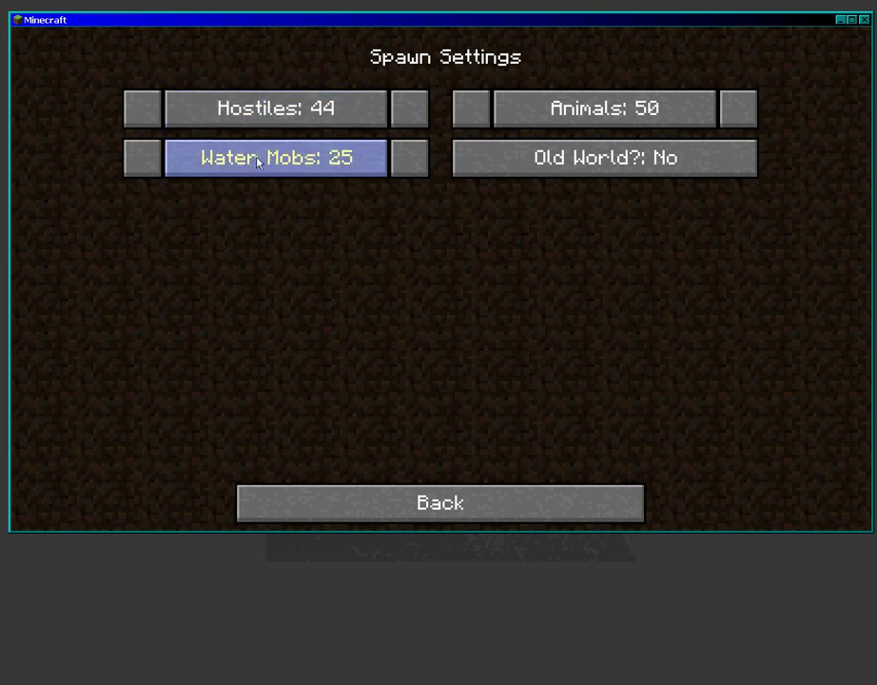
{"action": "left_click_drag", "start_coordinate": [257, 163], "coordinate": [254, 163]}
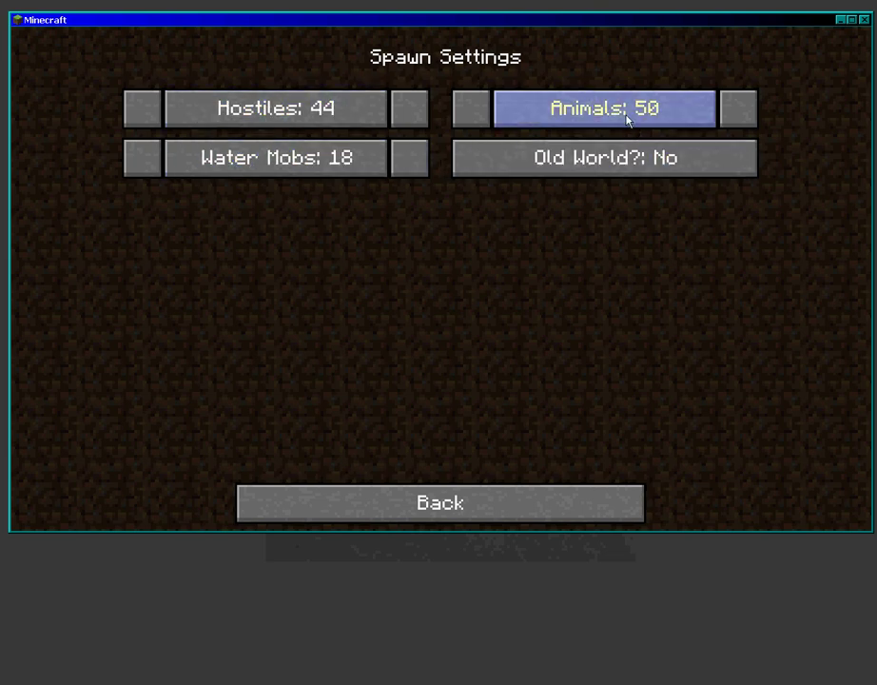
{"action": "left_click_drag", "start_coordinate": [629, 112], "coordinate": [626, 118]}
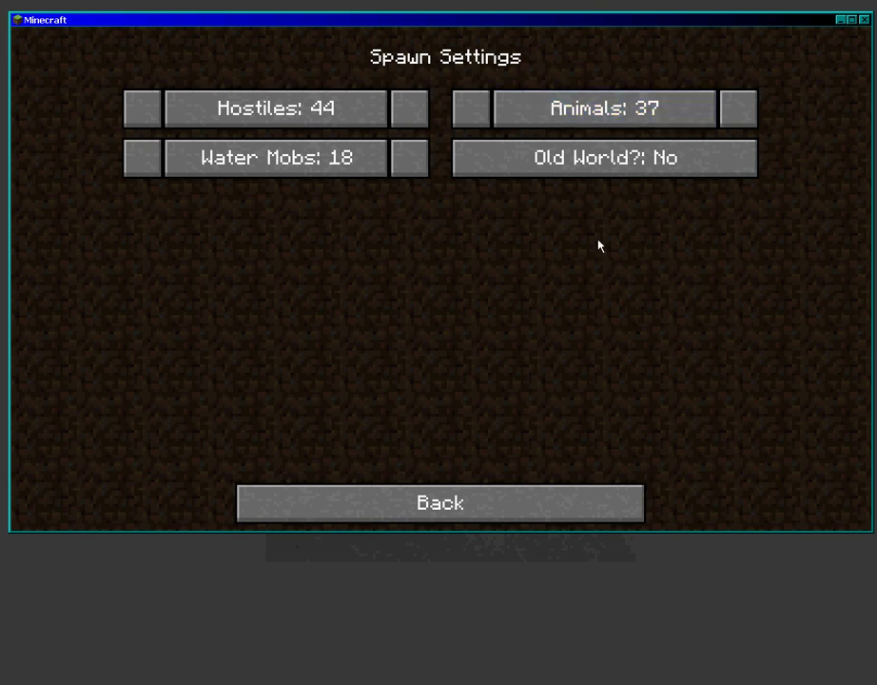
{"action": "left_click", "coordinate": [465, 505]}
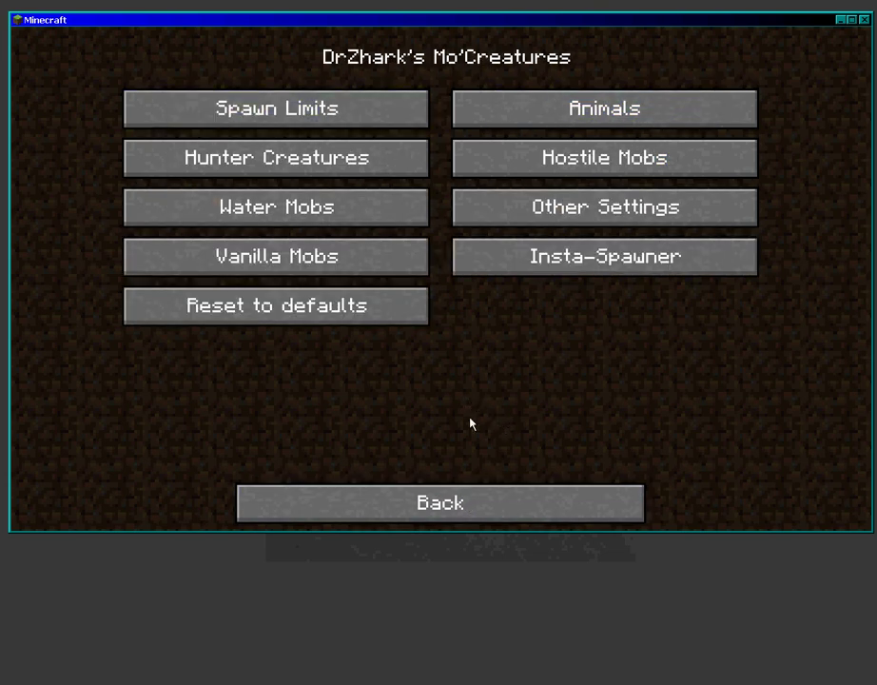
- In the Hunter Creatures settings, switch Target horses to Yes and back to No
{"action": "left_click", "coordinate": [221, 158]}
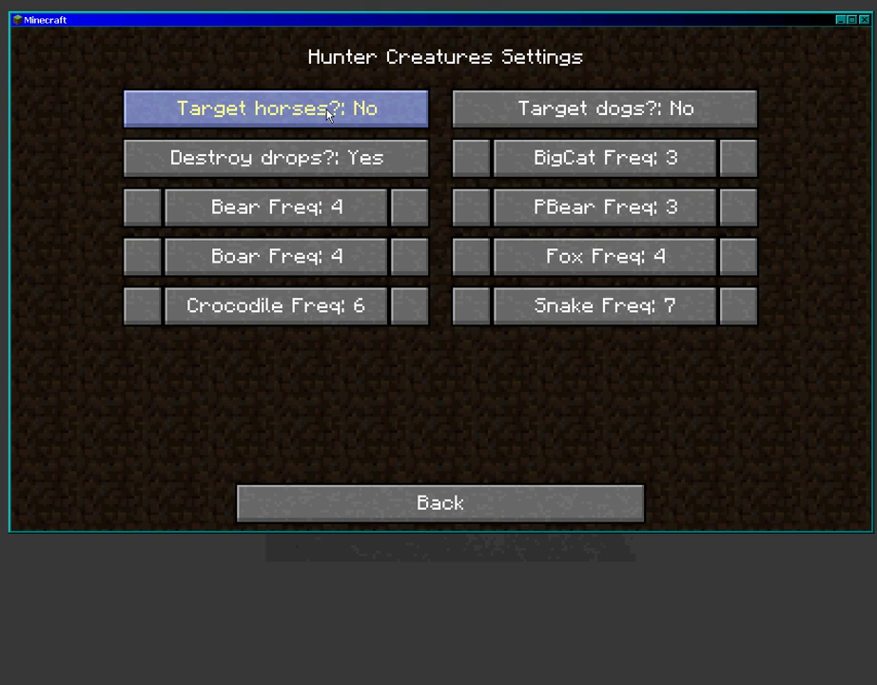
{"action": "left_click", "coordinate": [328, 112]}
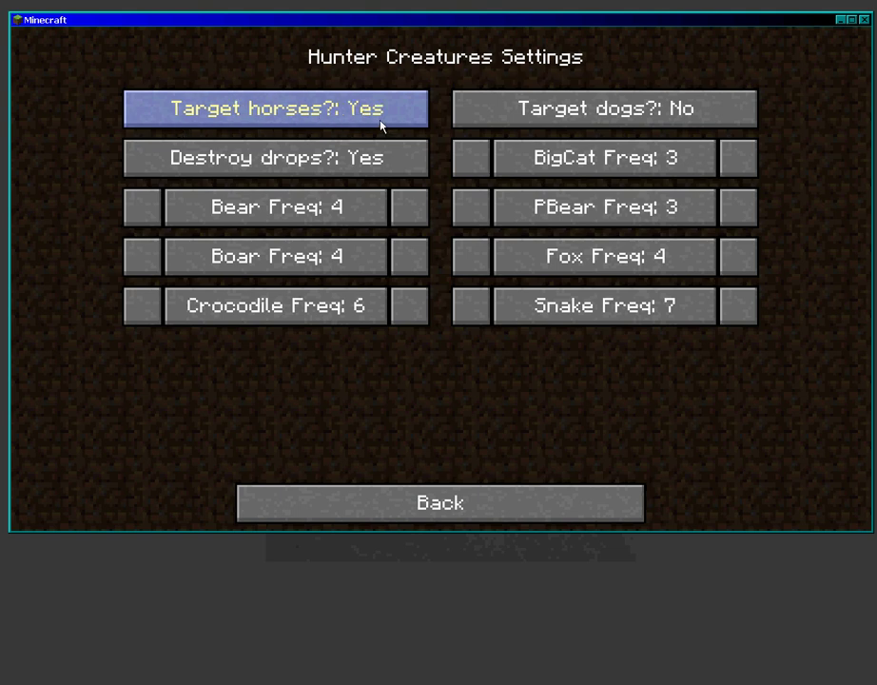
{"action": "left_click", "coordinate": [282, 116]}
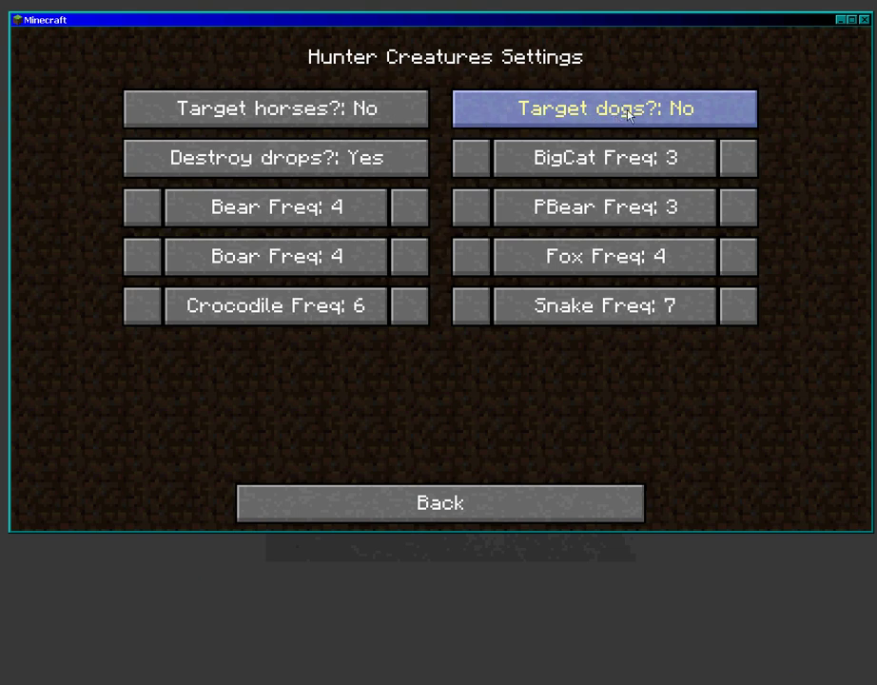
{"action": "left_click", "coordinate": [447, 510]}
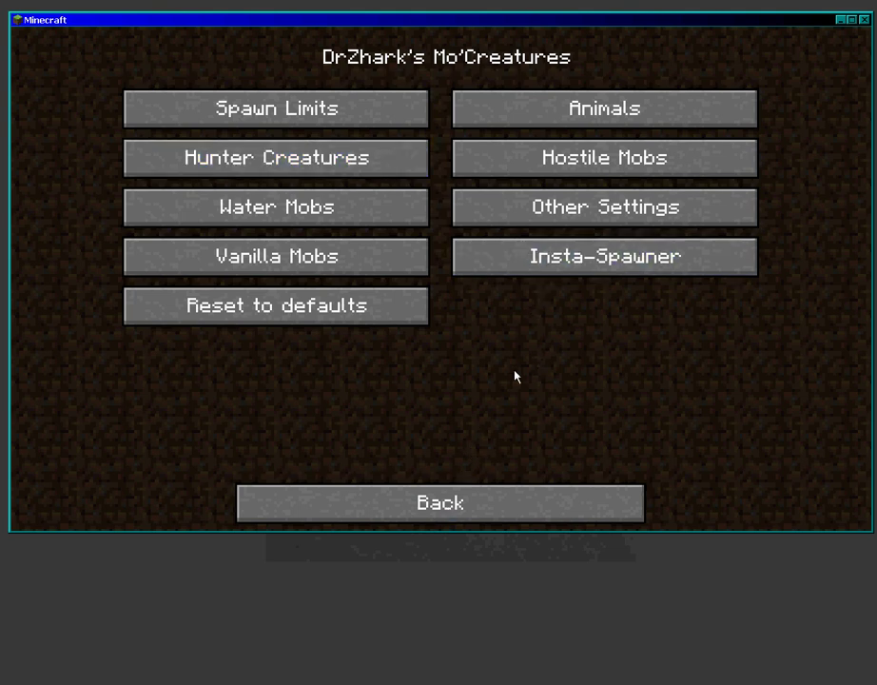
- Set the Insta-Spawner creature type to Fish and return to the main menu
{"action": "left_click", "coordinate": [541, 262]}
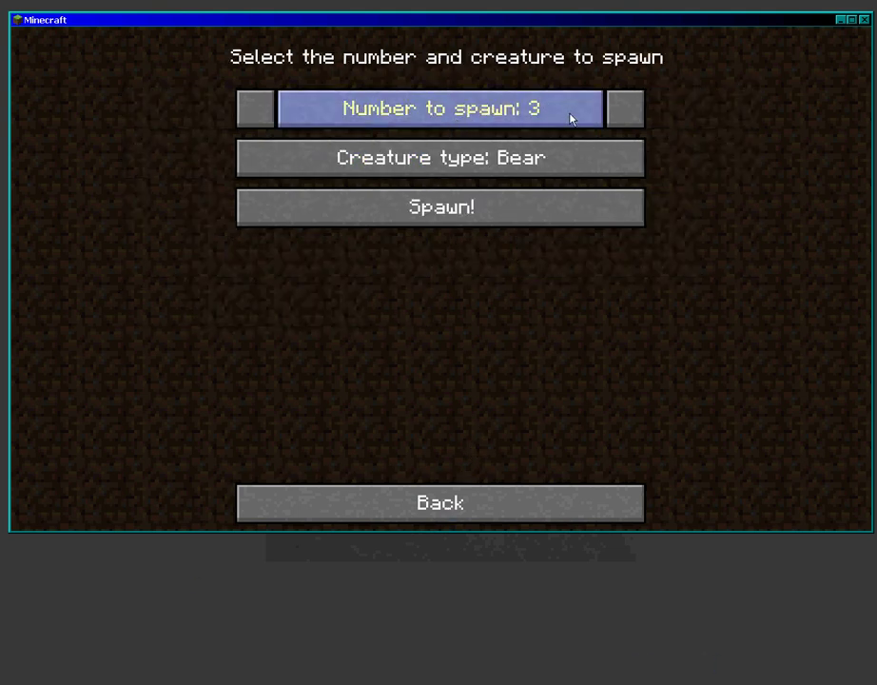
{"action": "left_click", "coordinate": [549, 168]}
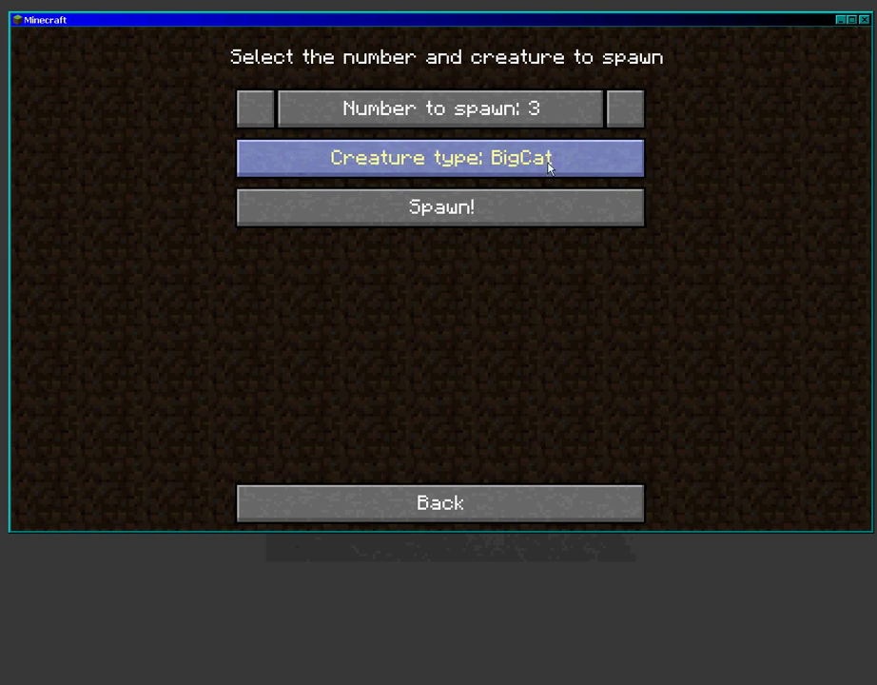
{"action": "left_click", "coordinate": [550, 168]}
{"action": "left_click", "coordinate": [549, 167]}
{"action": "left_click", "coordinate": [548, 168]}
{"action": "left_click", "coordinate": [548, 168]}
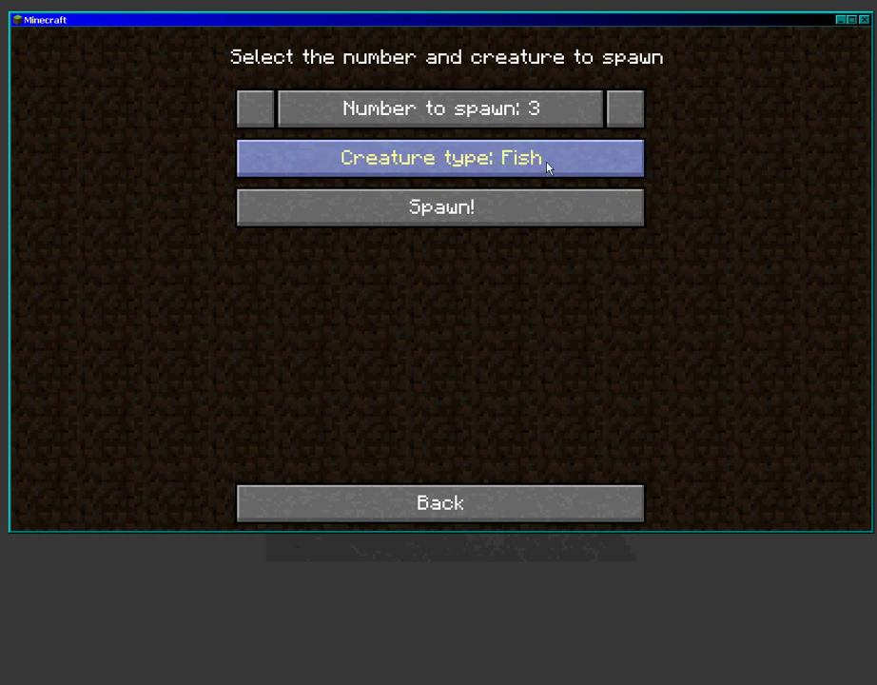
{"action": "left_click", "coordinate": [404, 522]}
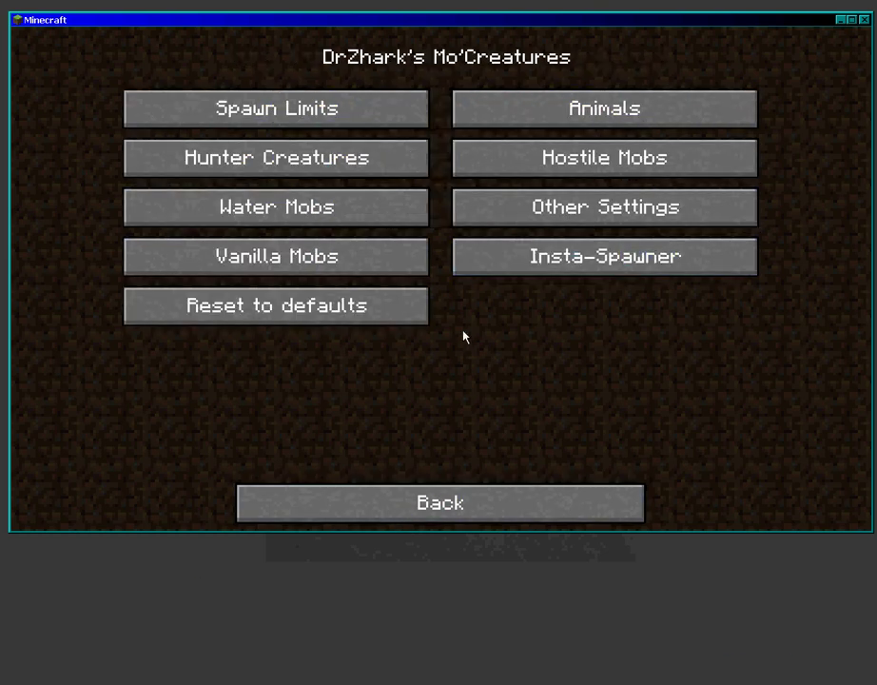
{"action": "left_click", "coordinate": [405, 503]}
{"action": "left_click", "coordinate": [411, 493]}
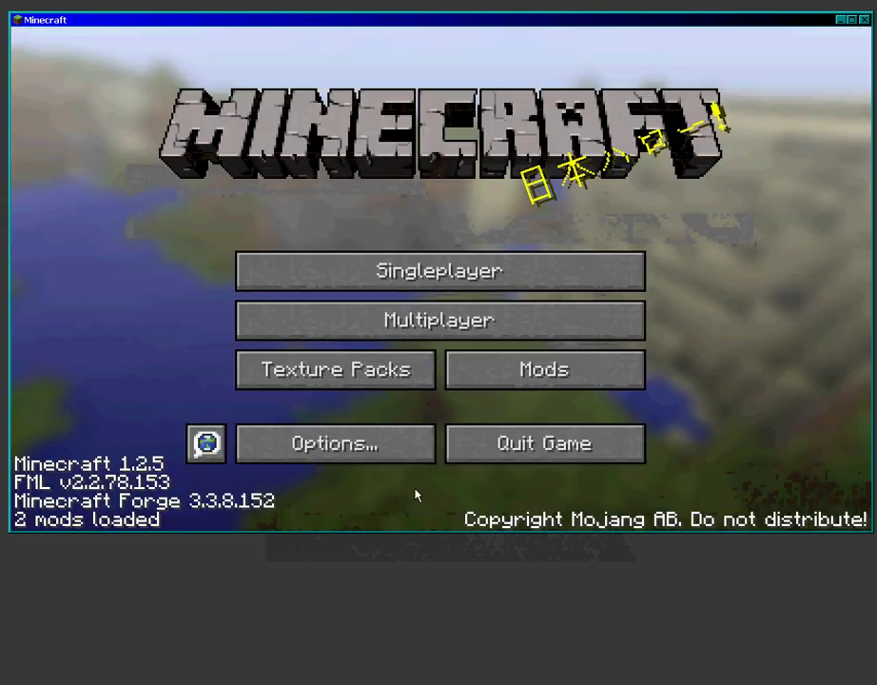
- Create a new singleplayer world named New World in Survival mode
{"action": "left_click", "coordinate": [461, 273]}
{"action": "left_click", "coordinate": [530, 469]}
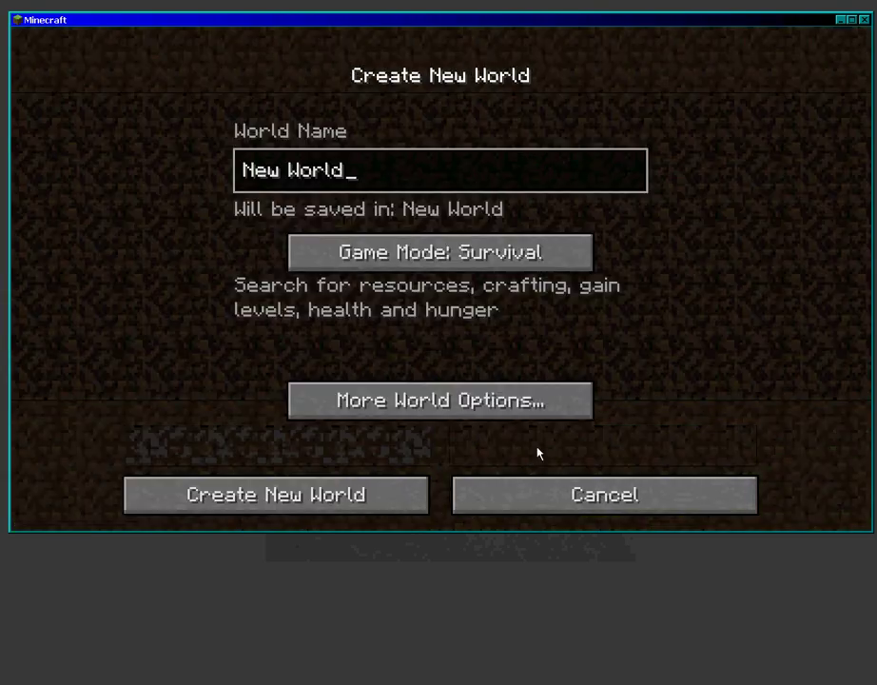
{"action": "left_click", "coordinate": [276, 494]}
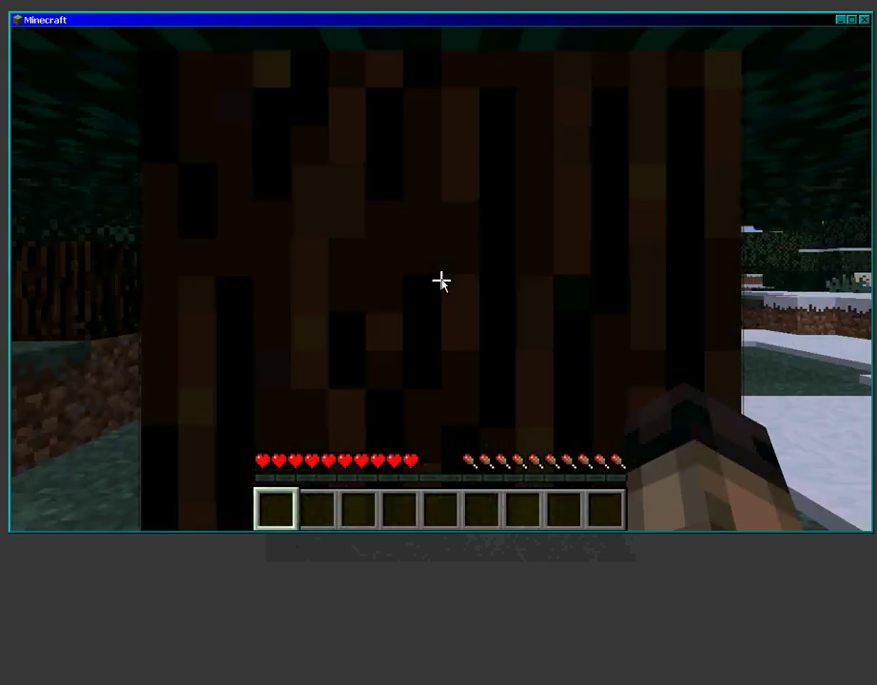
- Walk along the snowy shore to the water's edge and look for Mo'Creatures animals
{"action": "key", "text": "w"}
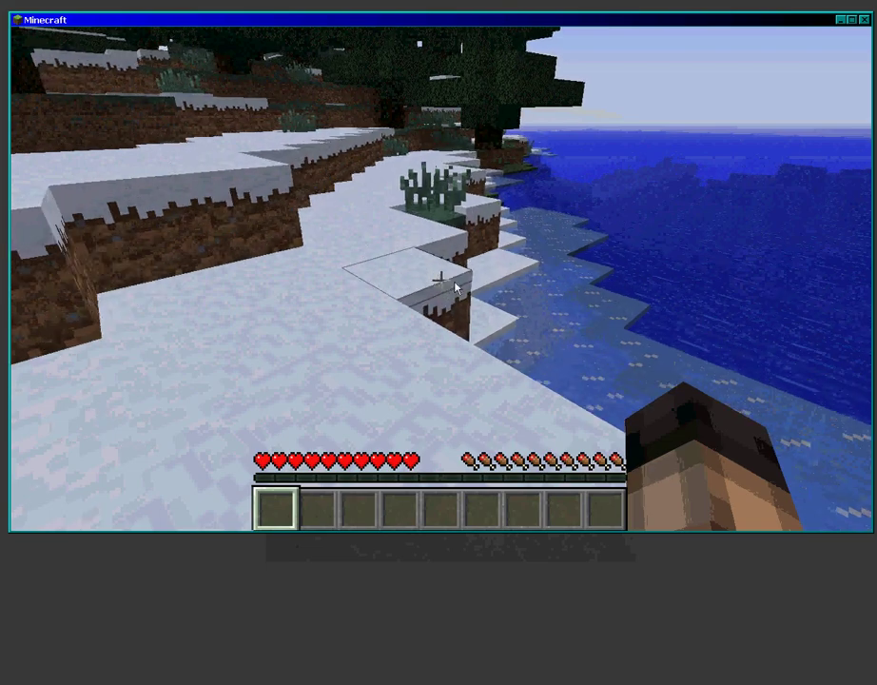
{"action": "key", "text": "w"}
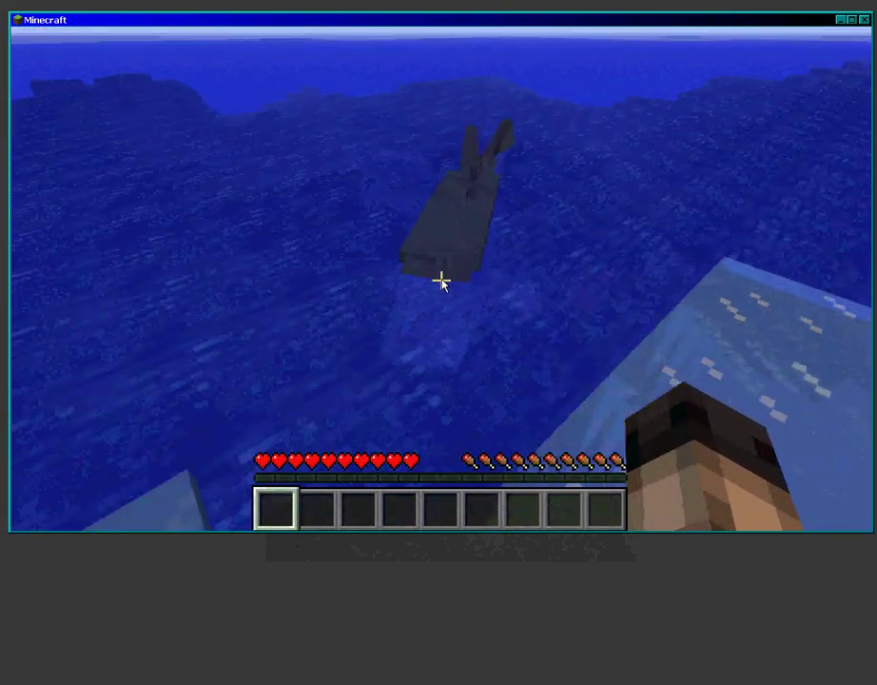